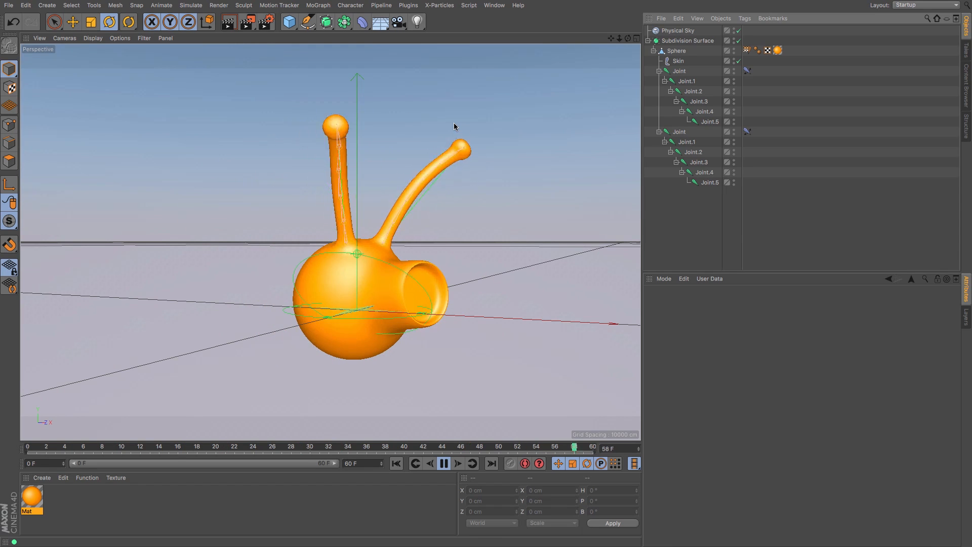
Step: Stop the playback and start a new empty project
left_click(448, 462)
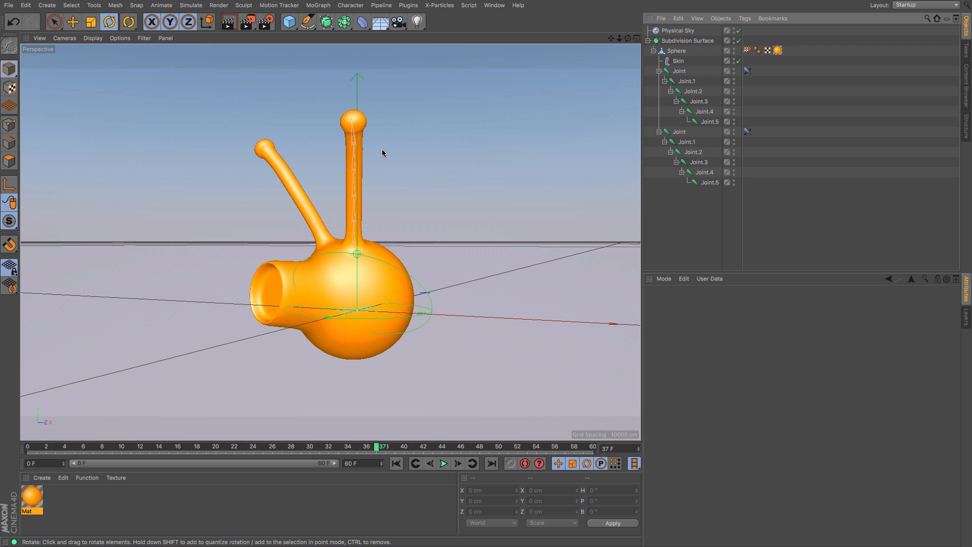
left_click(9, 5)
left_click(21, 14)
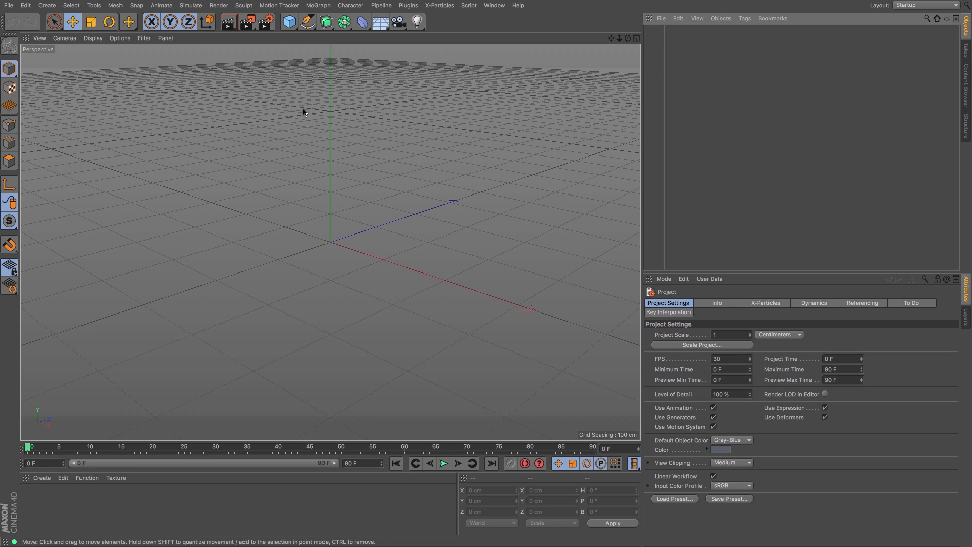
Step: Add a sphere and convert it into an editable polygon object
left_click_drag(289, 28, 475, 55)
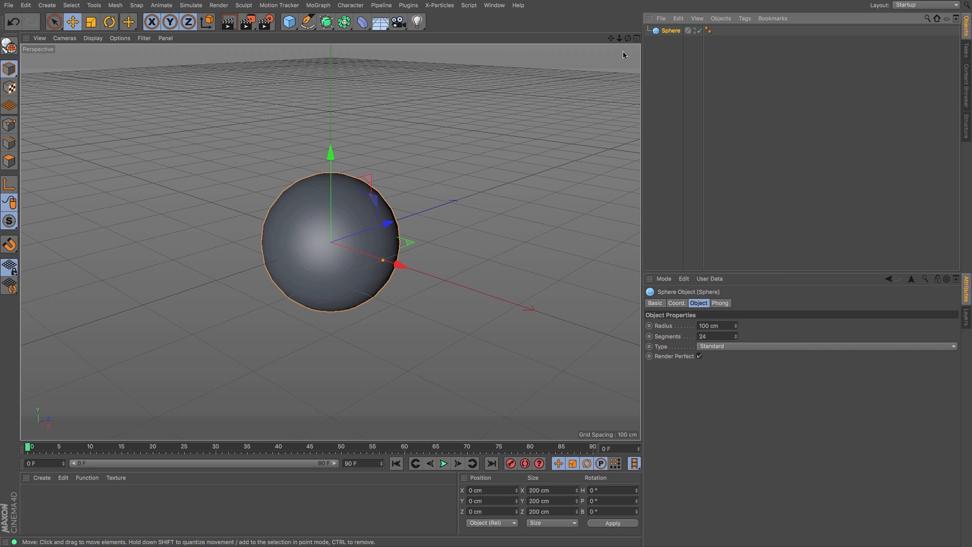
left_click(9, 48)
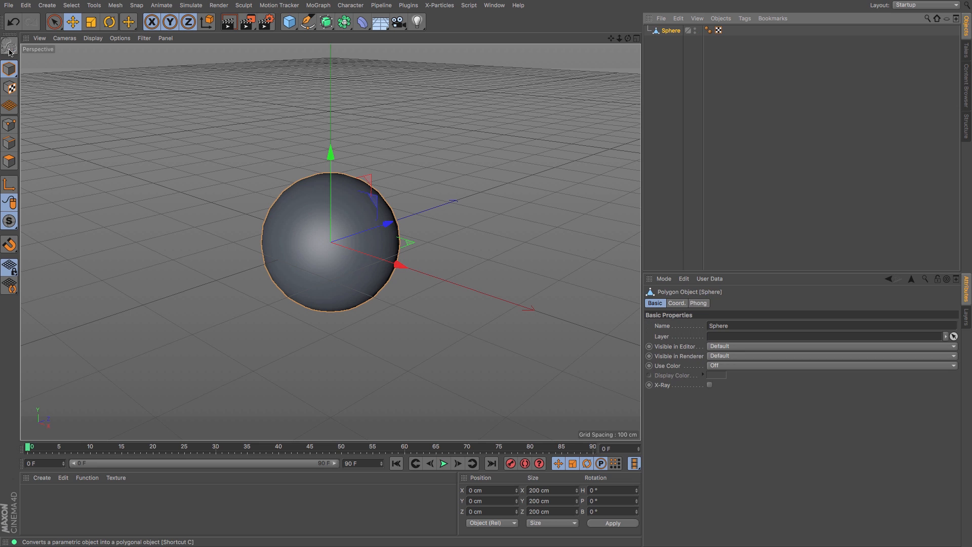
left_click(10, 162)
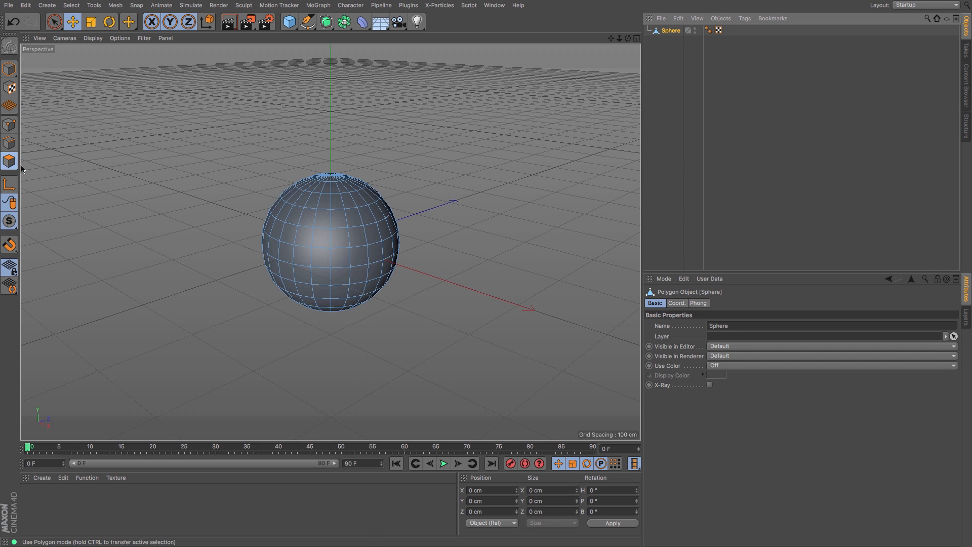
Step: Rotate the sphere 90° in pitch so a pole faces sideways
key("r")
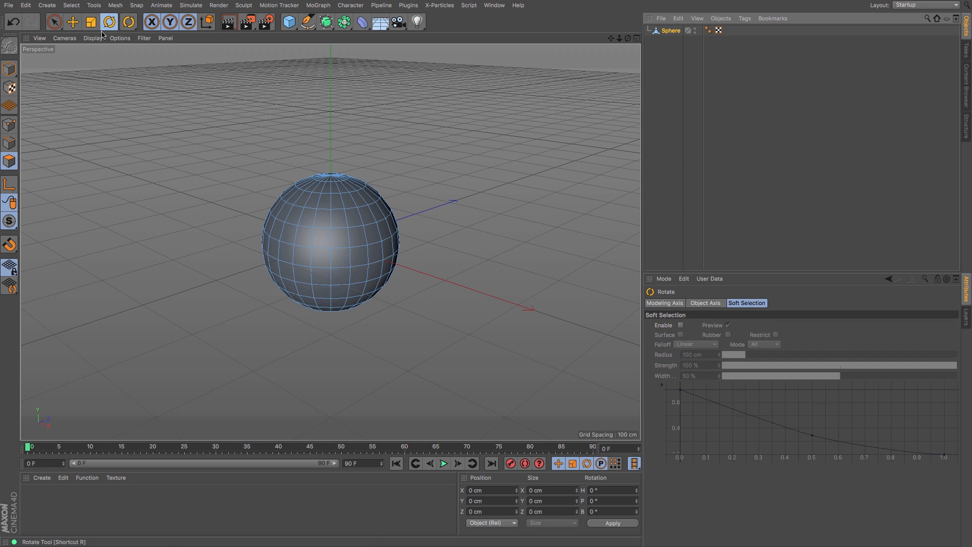
left_click(9, 69)
left_click_drag(324, 192, 303, 261)
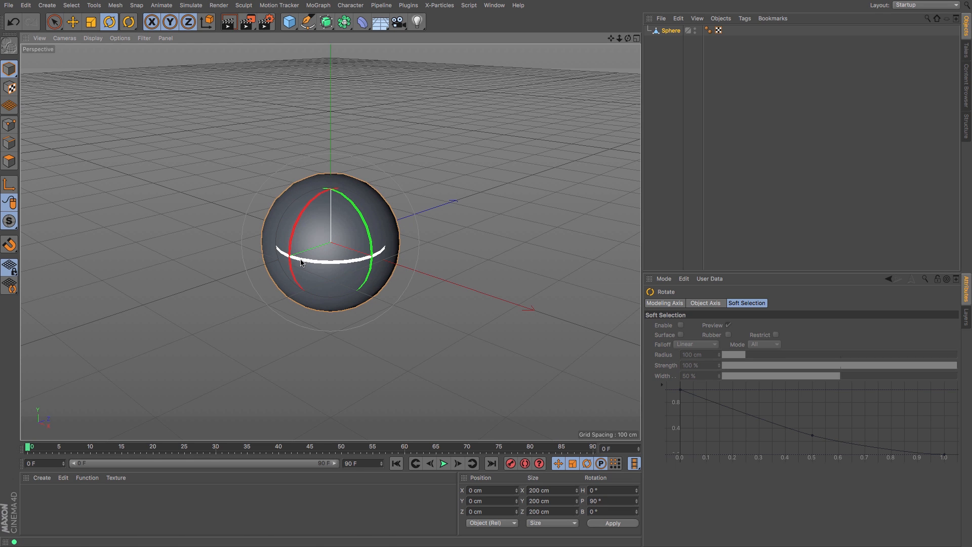
Step: Select the polygons around the sphere's side pole and scale them flat
left_click(9, 161)
left_click(54, 22)
left_click(294, 262)
mouse_move(294, 262)
left_mouse_down()
mouse_move(276, 232)
mouse_move(266, 253)
mouse_move(297, 272)
mouse_move(281, 277)
left_mouse_up()
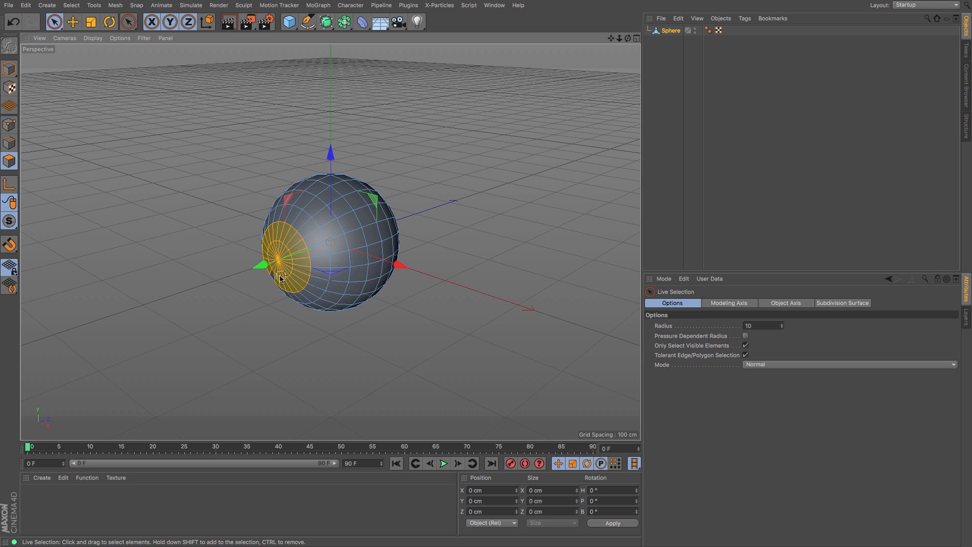
left_click(92, 22)
left_click_drag(202, 283, 282, 255)
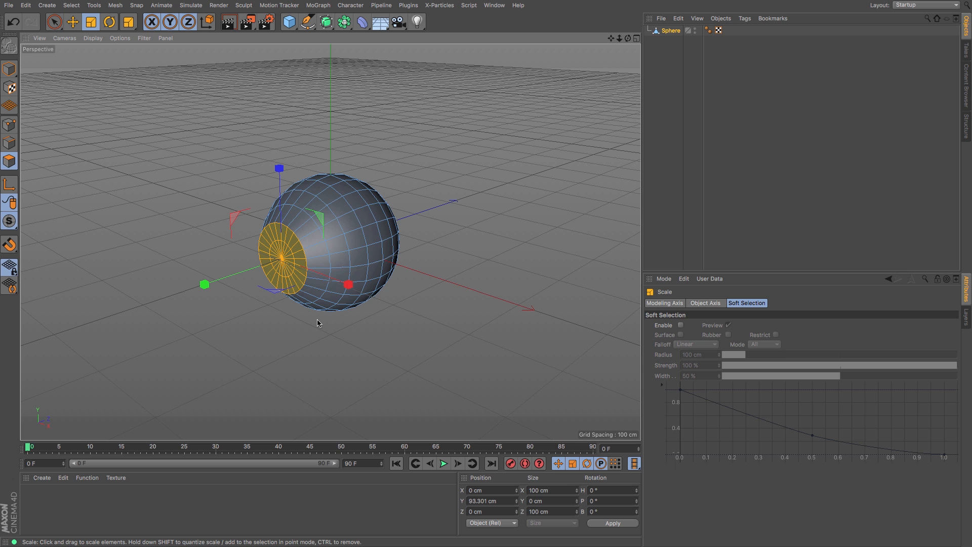
Step: Extrude the flattened pole polygons outward to form a short neck
key("m")
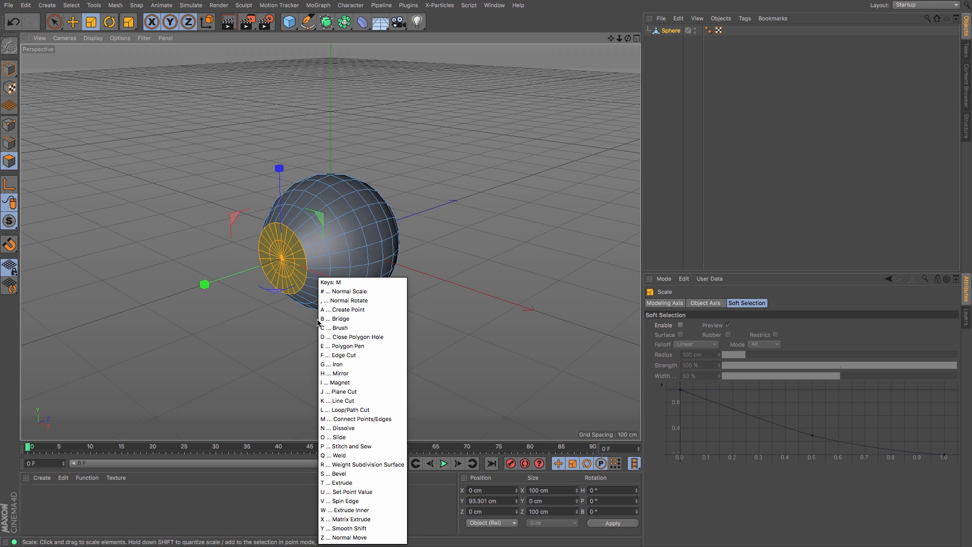
key("t")
left_click_drag(267, 351, 330, 351)
Step: Inner-extrude the neck's end polygons by about 8 cm
key("m")
key("i")
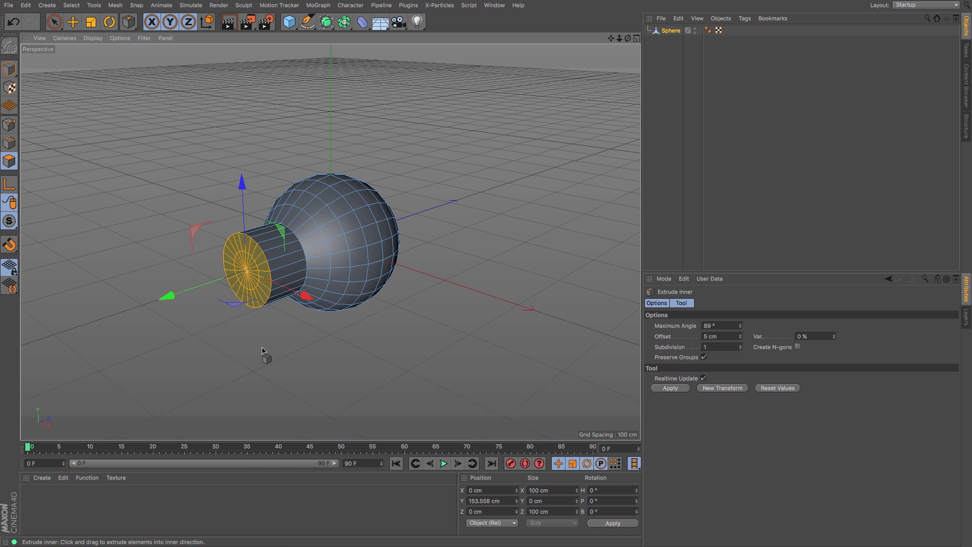
left_click_drag(430, 329, 445, 329)
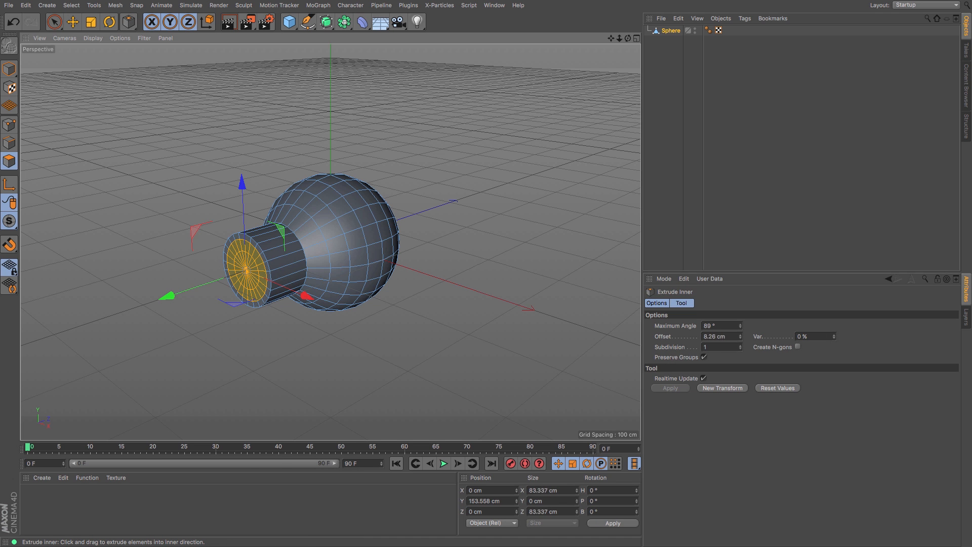
Step: Extrude the inner polygons inward about 10 cm to hollow the opening
key("m")
key("t")
left_click_drag(282, 370, 258, 370)
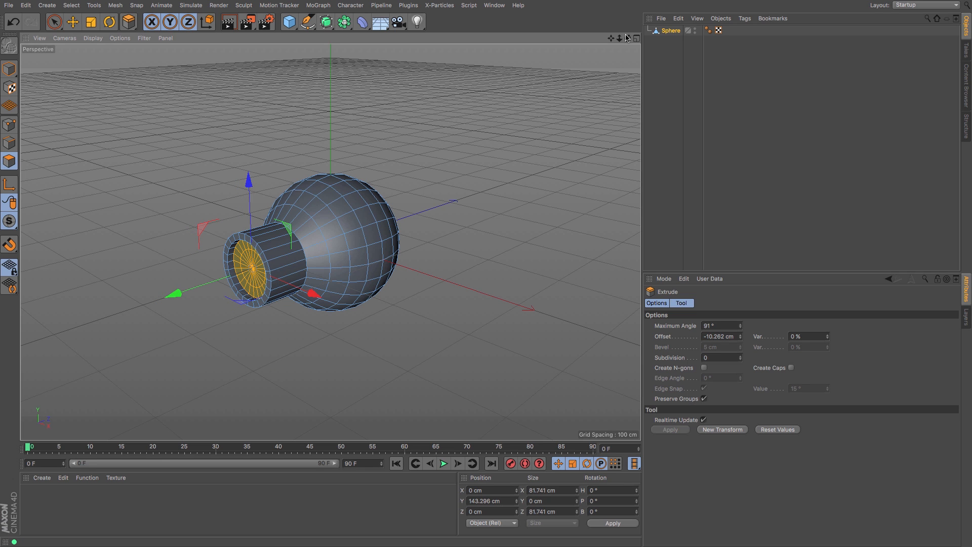
Step: Select two polygons on top of the sphere, one on each side of the pole
left_click_drag(628, 41, 538, 64)
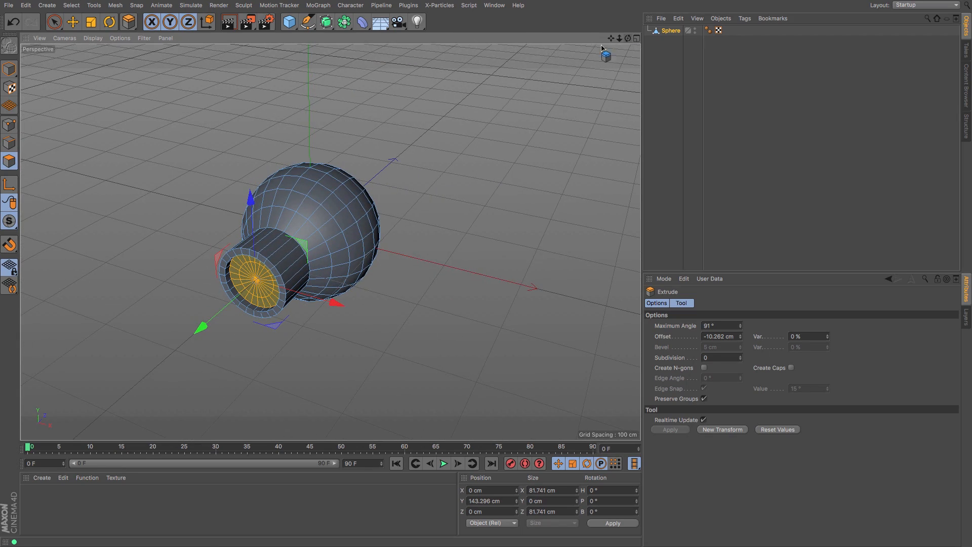
left_click(71, 24)
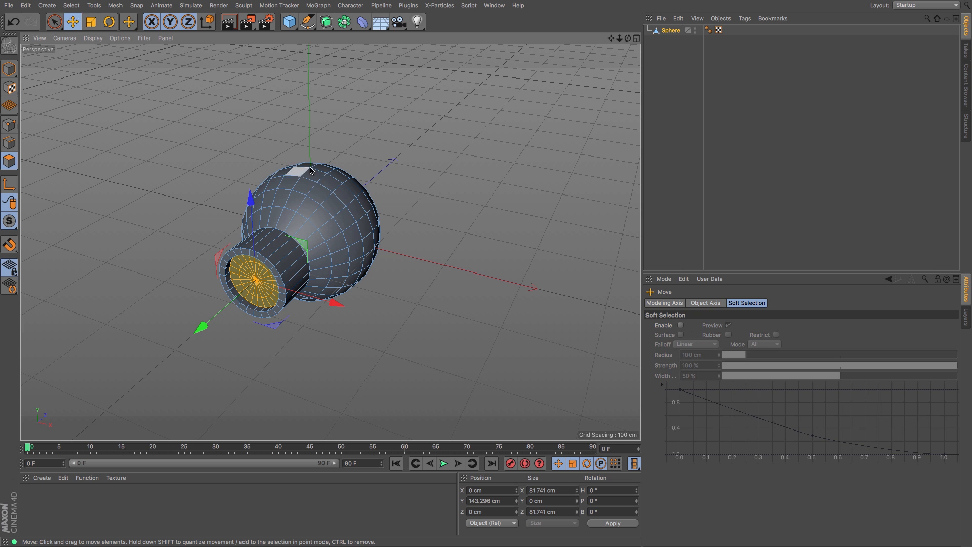
left_click(323, 191)
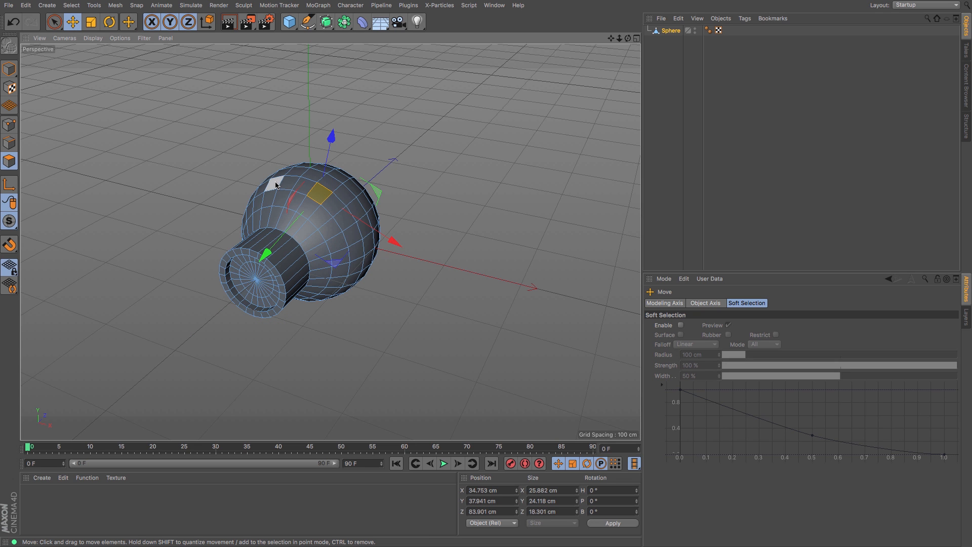
left_click(276, 184, "shift")
left_click_drag(628, 38, 481, 268)
left_click(358, 185)
left_click_drag(627, 40, 709, 76)
left_click(256, 180, "shift")
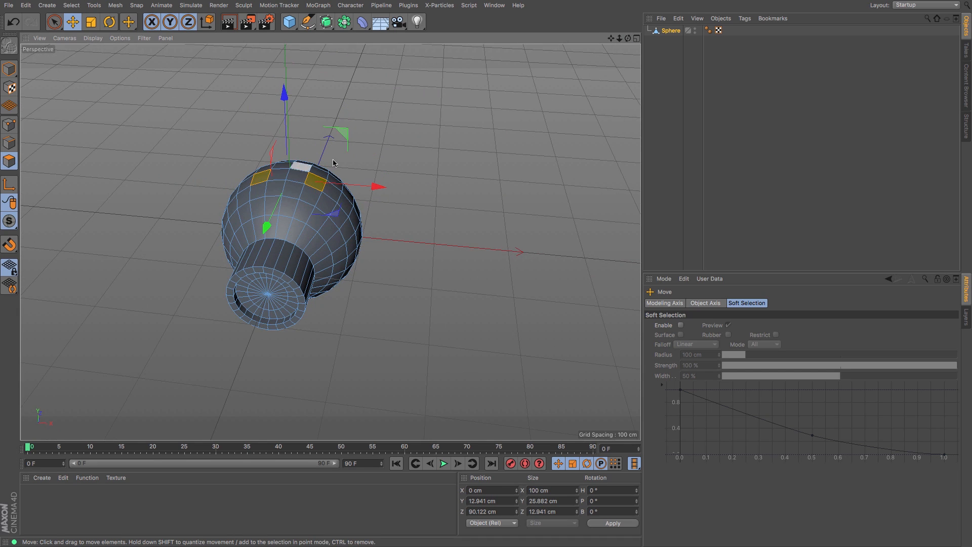
left_click_drag(611, 39, 706, 69)
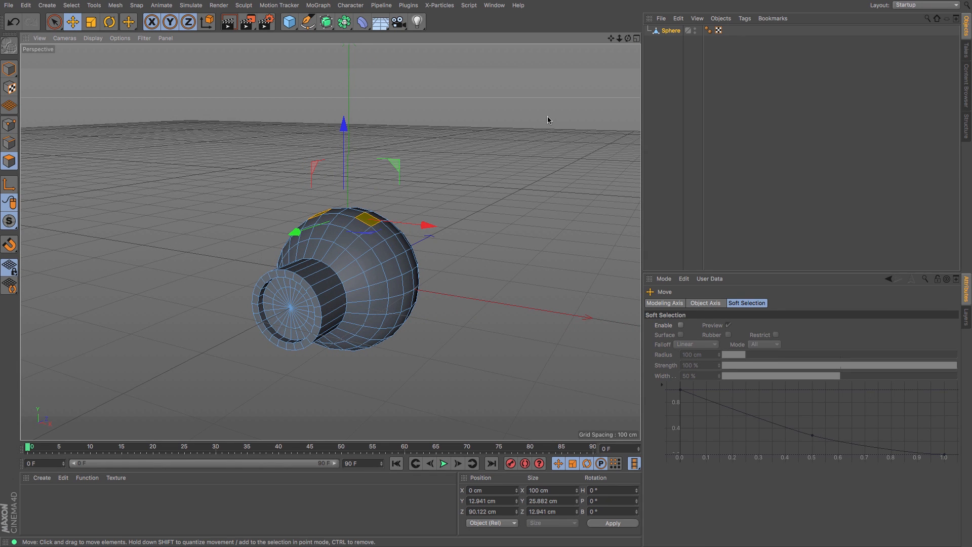
key("m")
key("t")
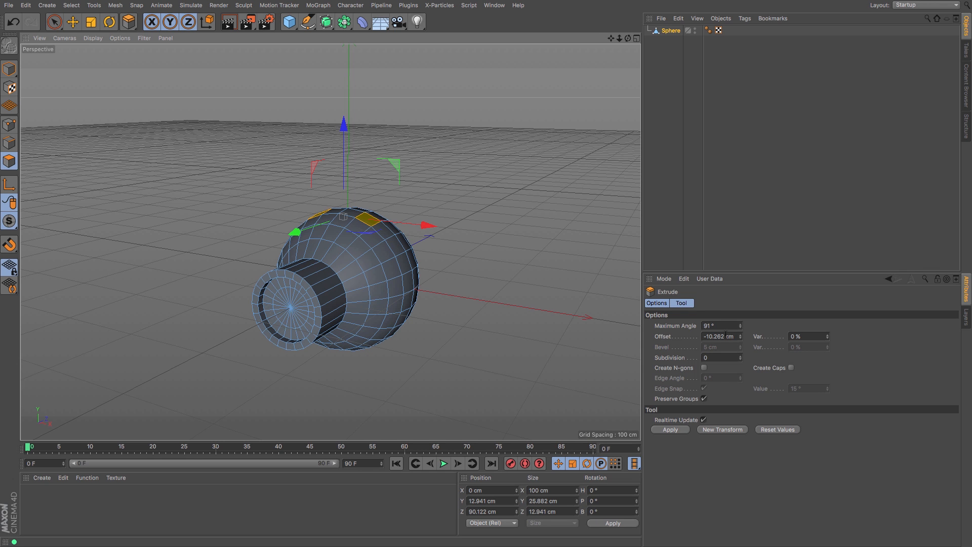
left_click_drag(495, 363, 517, 363)
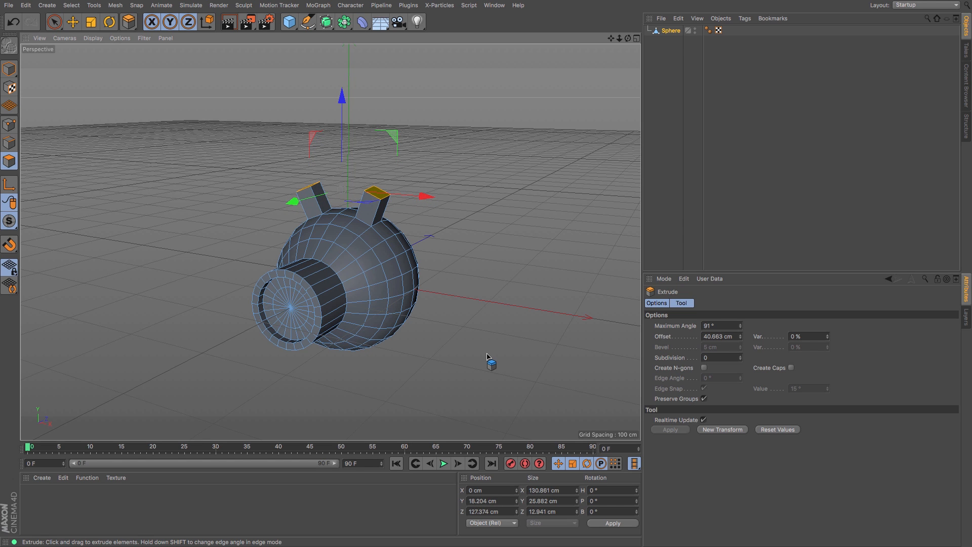
key("ctrl+z")
Step: Extrude the two top polygons upward by 40 cm repeatedly to form long arms
left_click(724, 337)
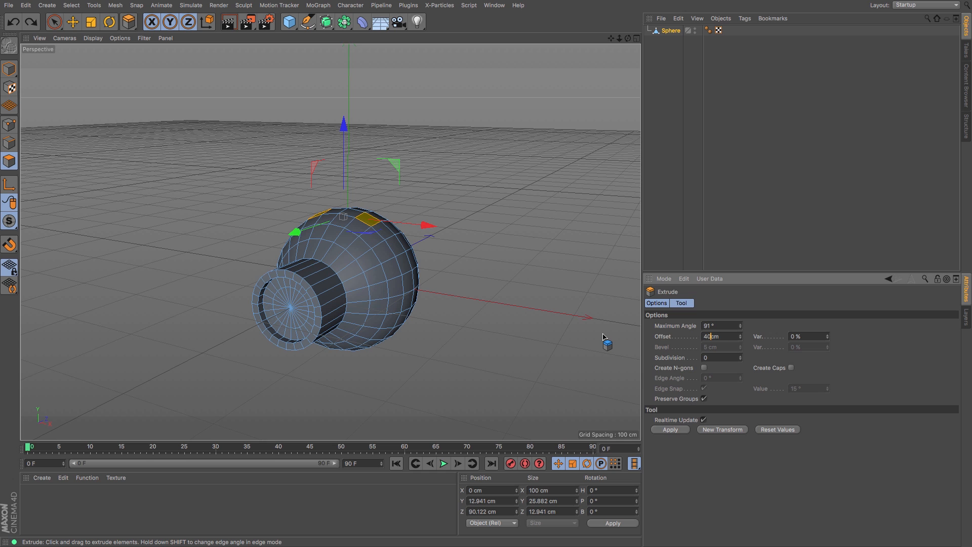
type("40")
key("Return")
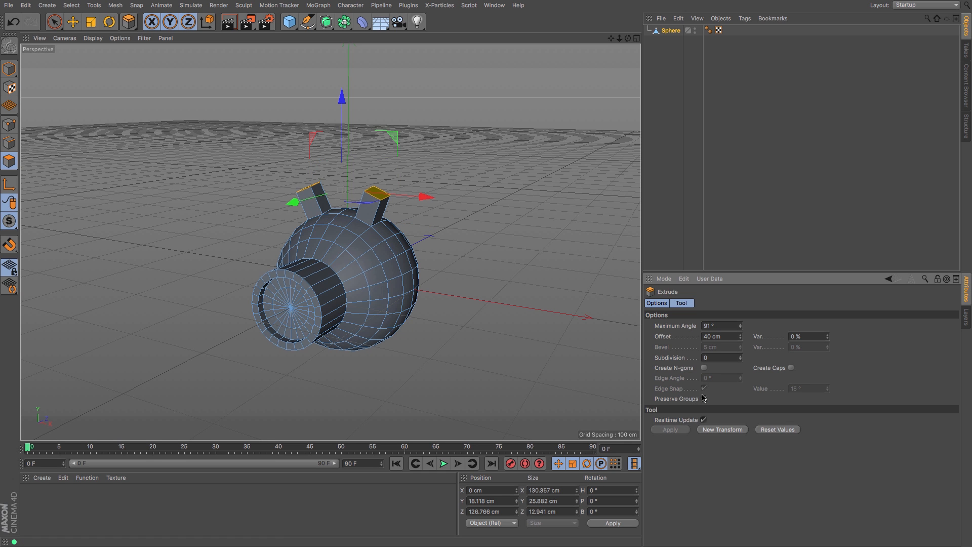
left_click(722, 430)
left_click(722, 429)
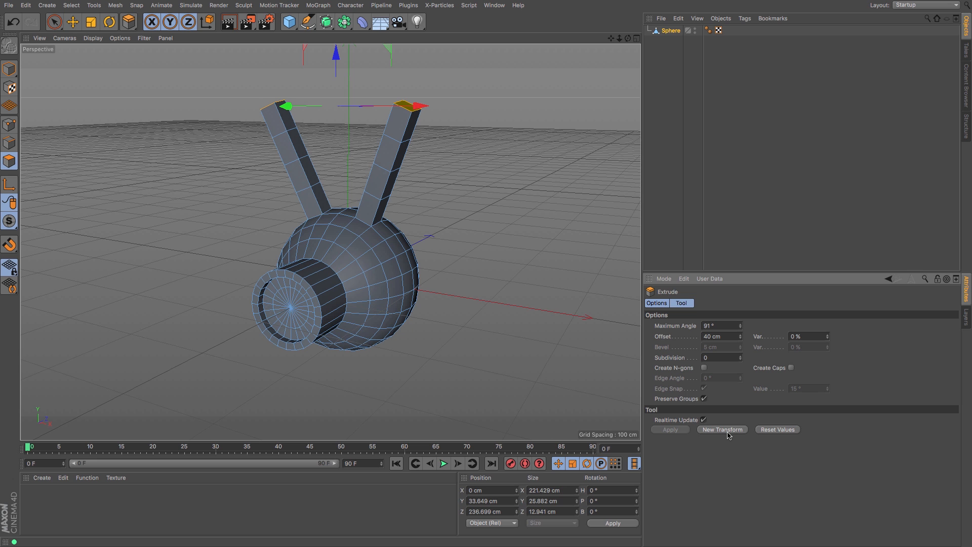
left_click(728, 433)
Step: Inner-extrude the arm tip polygons outward by about 7 cm
left_click_drag(611, 38, 617, 88)
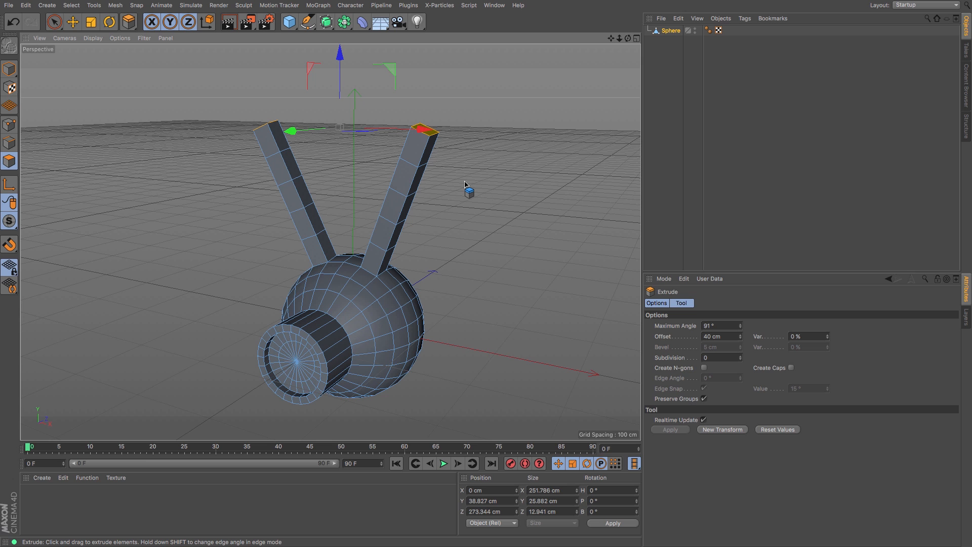
key("m")
key("w")
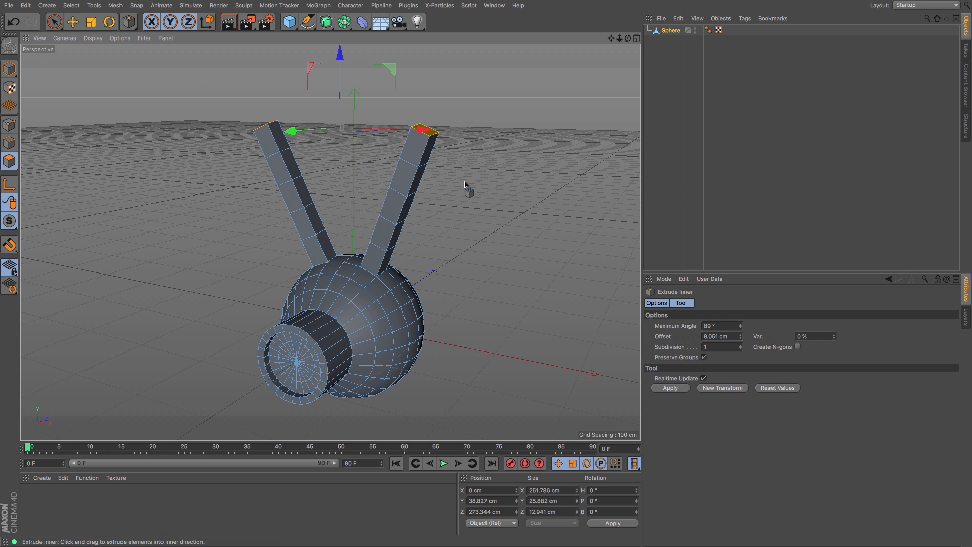
left_click_drag(451, 187, 423, 188)
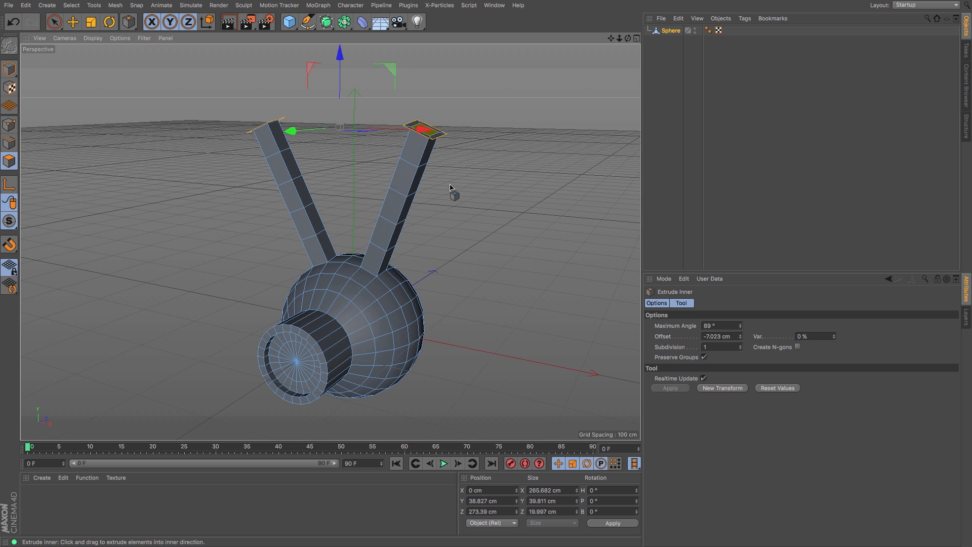
Step: Extrude the arm tips outward about 32 cm
key("m")
key("t")
left_click_drag(441, 233, 502, 235)
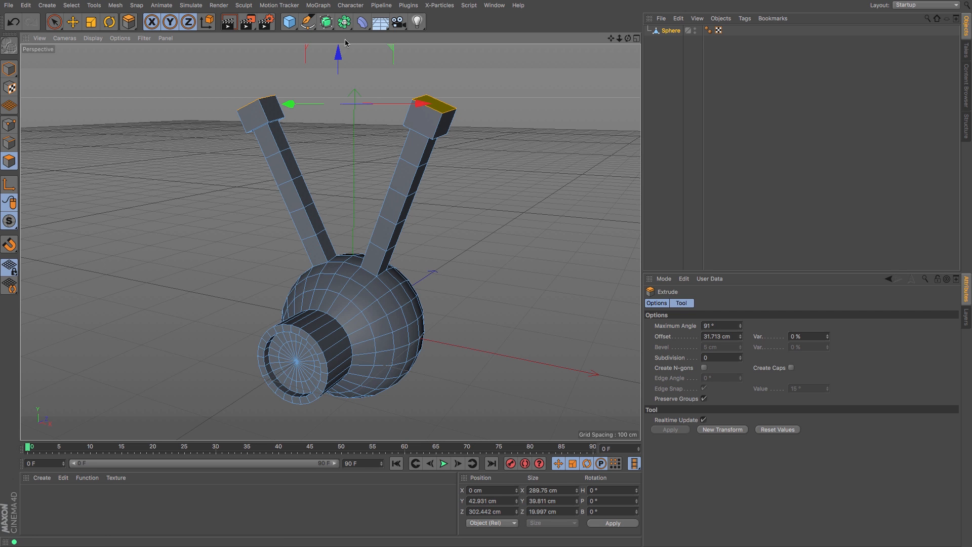
Step: Add a Subdivision Surface and place the sphere inside it
left_click(327, 26)
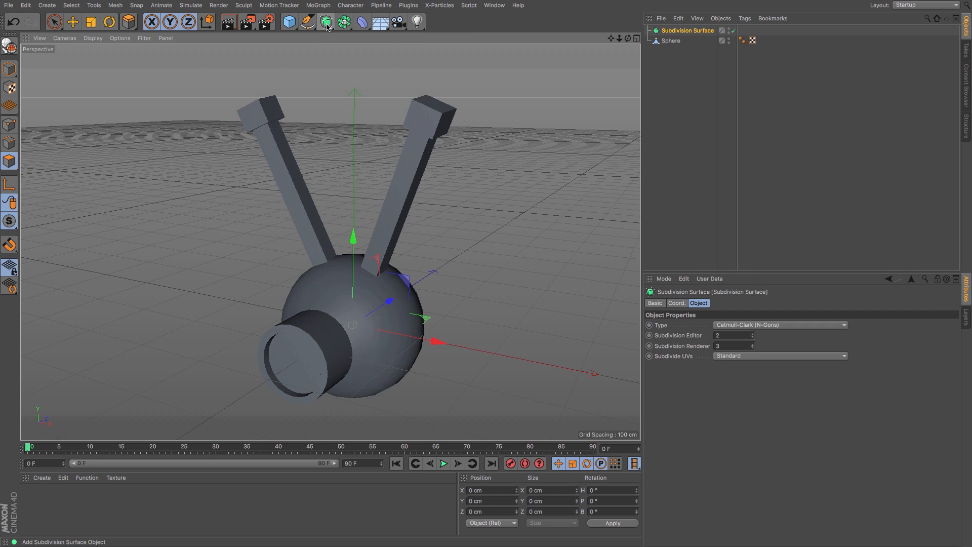
left_click_drag(669, 44, 670, 34)
left_click_drag(303, 238, 330, 242, "alt")
left_click_drag(612, 40, 330, 241)
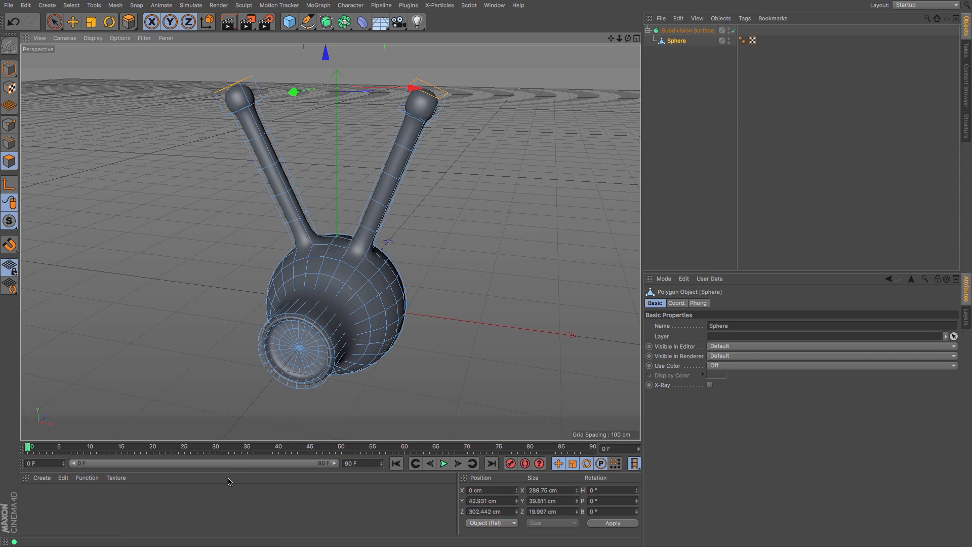
Step: Create a new material and set its color to orange: H 42°, S 100%, V 100%
double_click(34, 507)
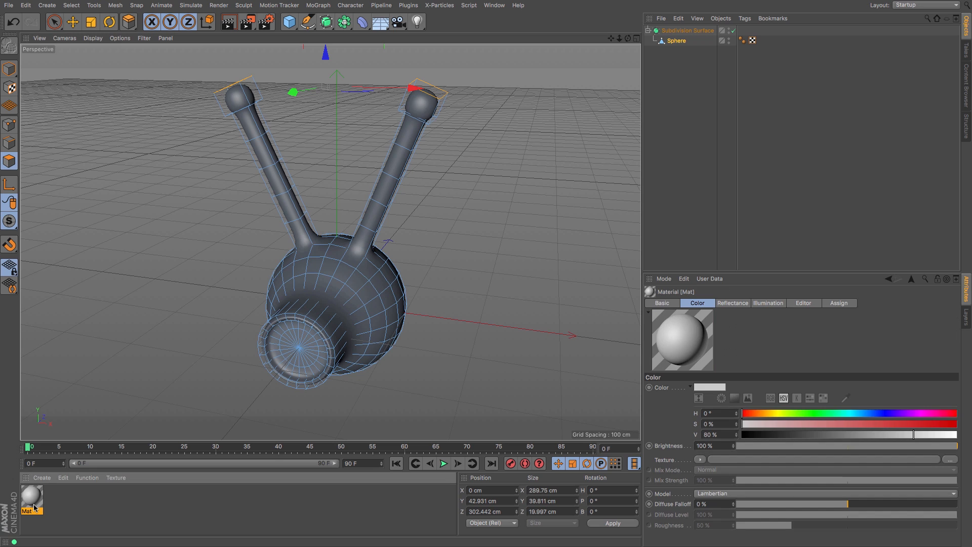
double_click(34, 507)
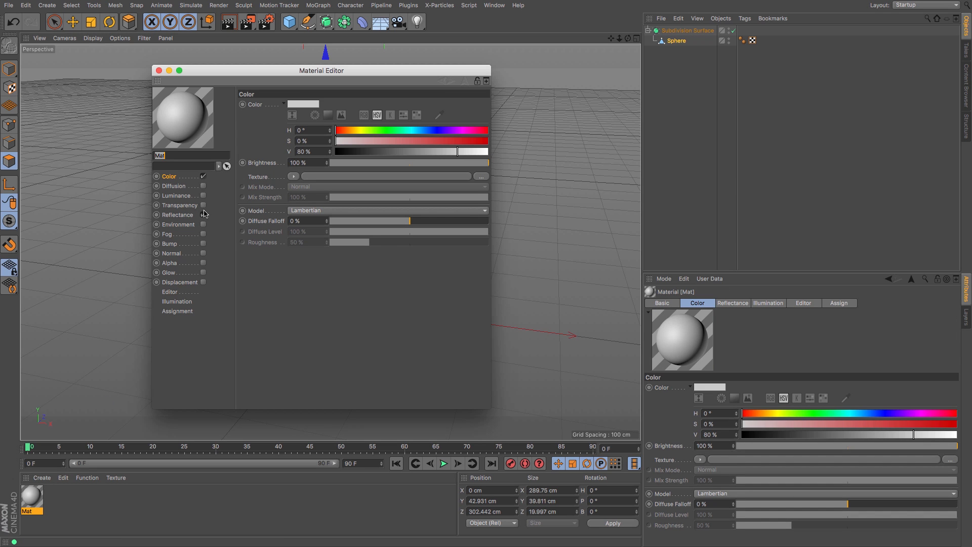
left_click(353, 133)
left_click_drag(366, 141, 489, 180)
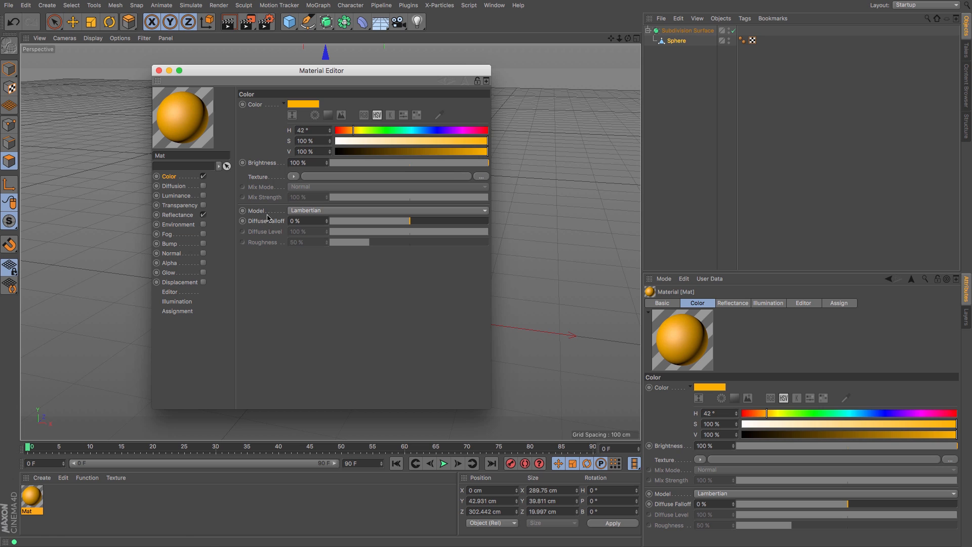
Step: Enable the material's Luminance channel and set its color to H 43°, S 90%, V 61%
left_click(187, 196)
left_click(203, 196)
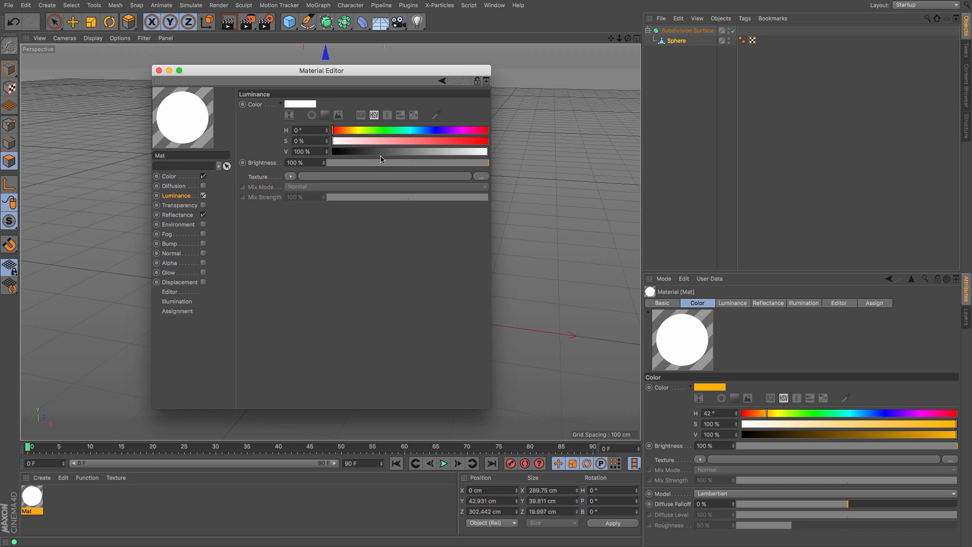
left_click(352, 132)
left_click(472, 142)
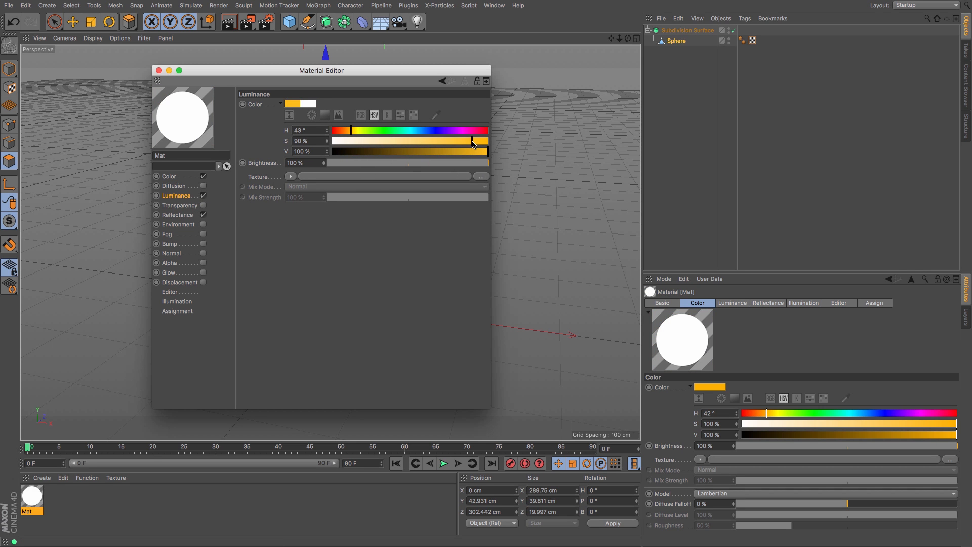
left_click(425, 152)
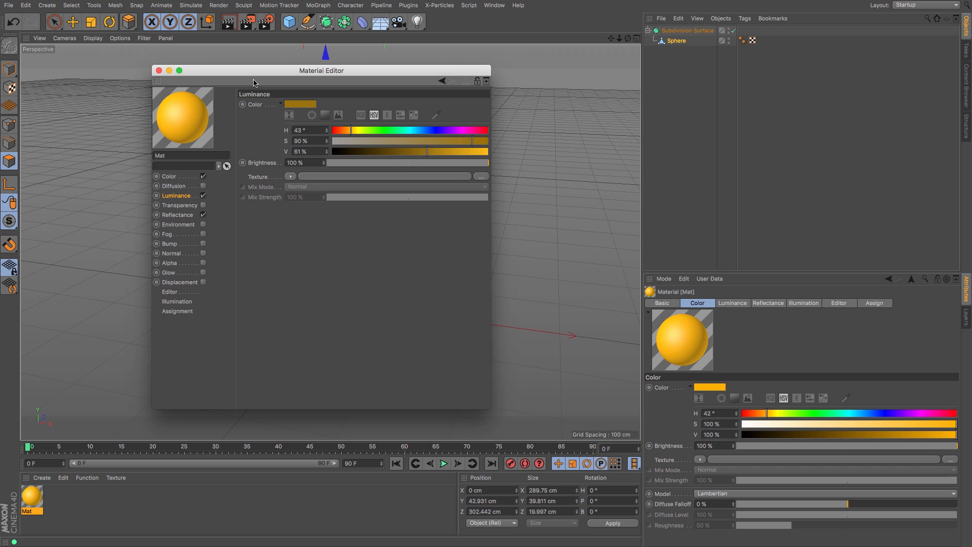
Step: Apply the orange material to the Subdivision Surface and render a preview of the viewport
left_click(160, 71)
left_click_drag(127, 353, 677, 32)
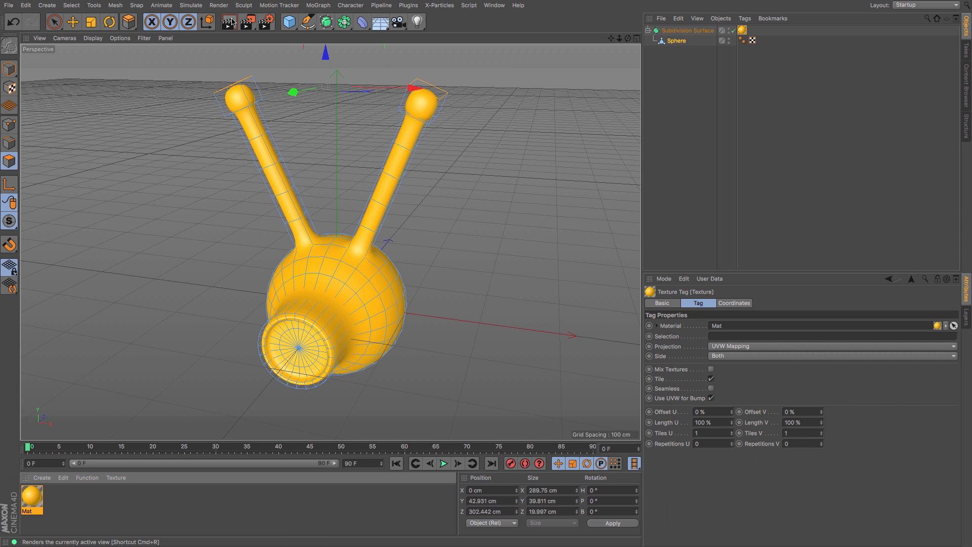
key("ctrl+r")
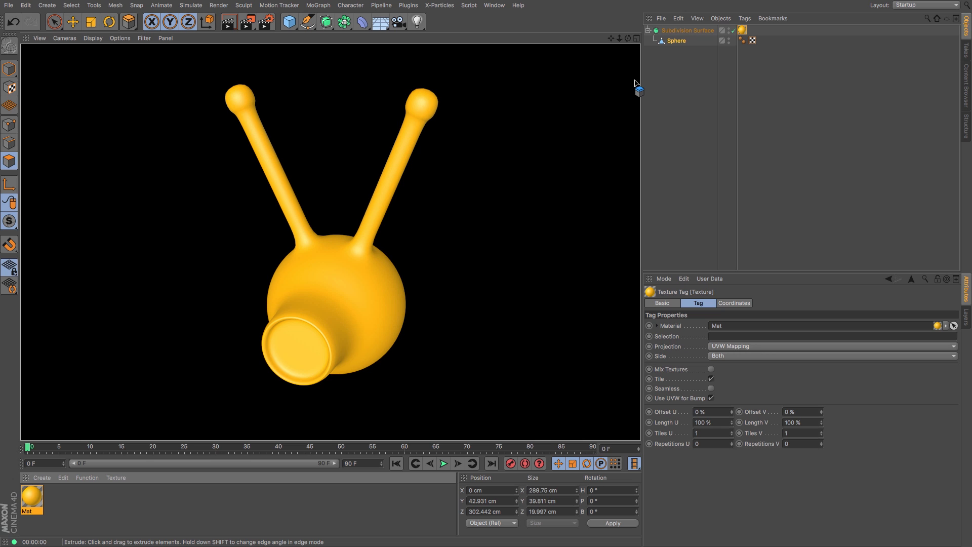
Step: Start the Joint Tool in the front view, set its Symmetry to Draw and turn off Root Null
left_click(349, 6)
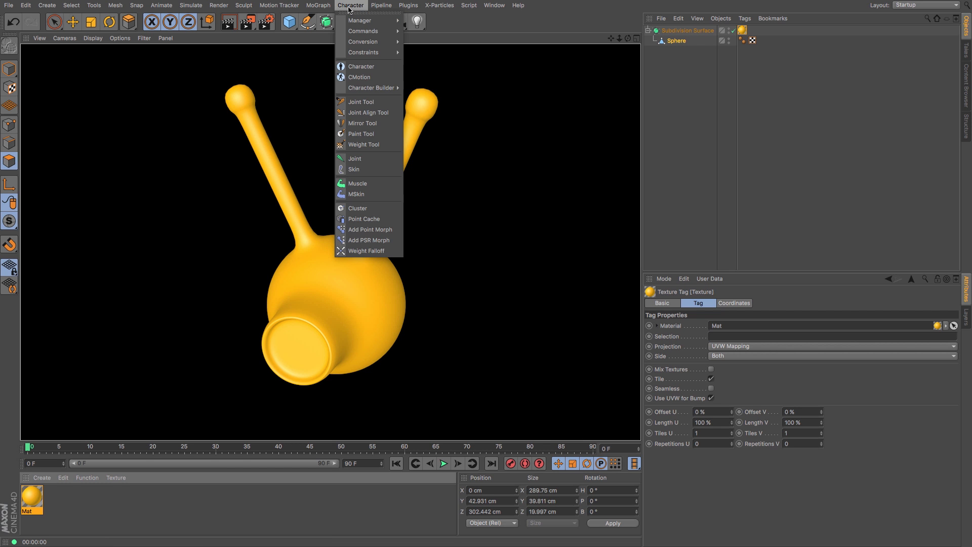
left_click(361, 102)
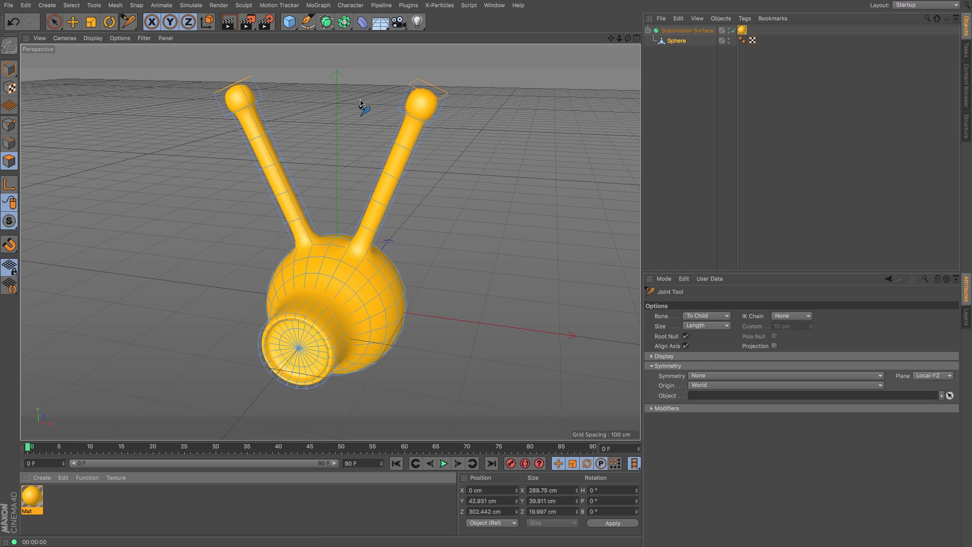
key("F4")
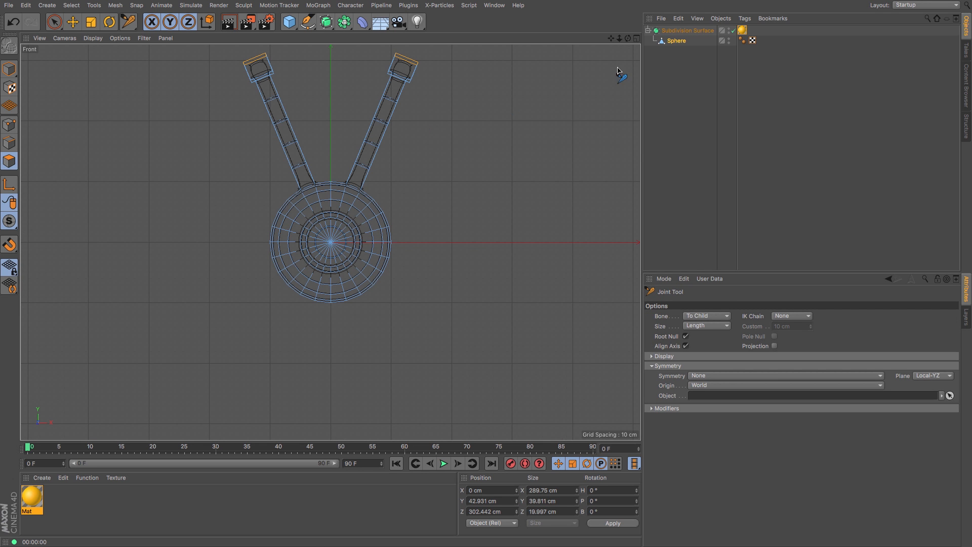
left_click_drag(611, 39, 614, 91)
left_click_drag(619, 38, 609, 60)
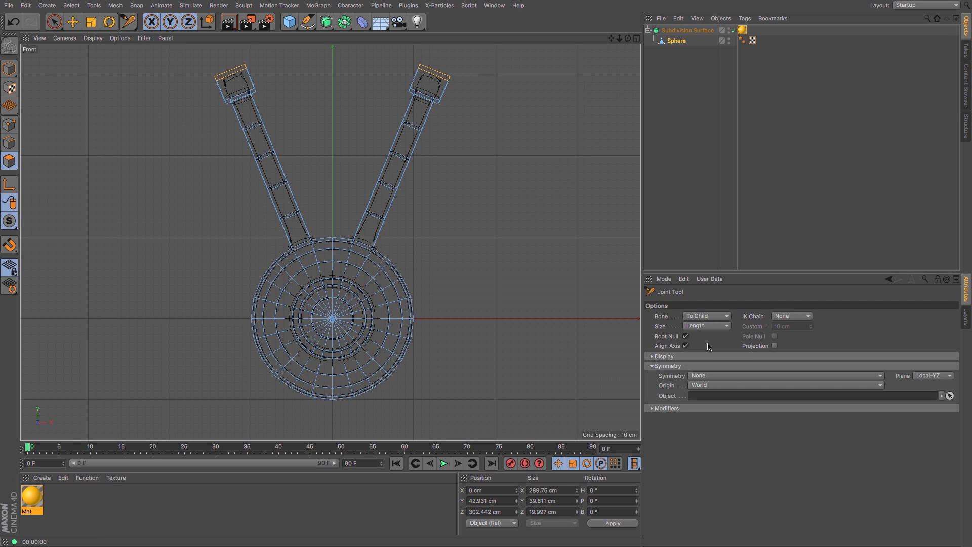
left_click(653, 366)
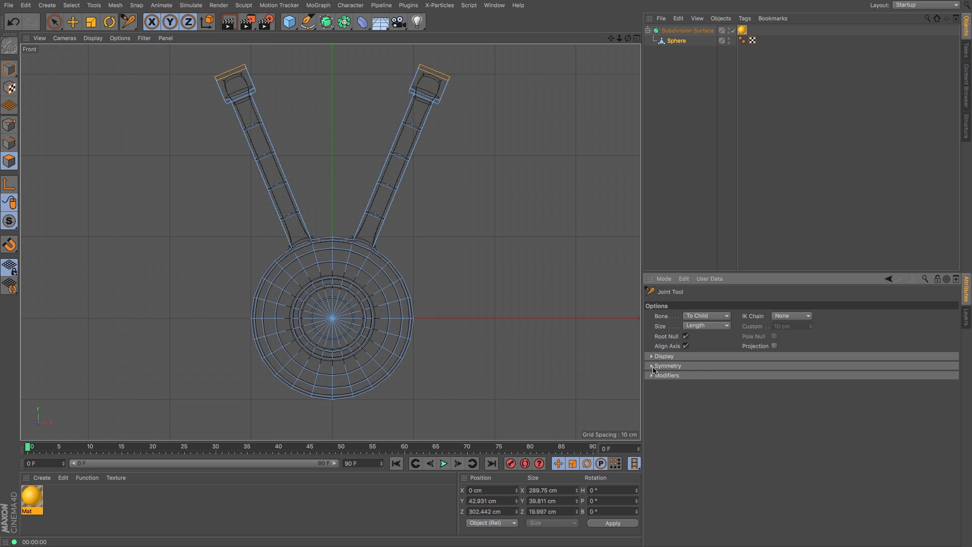
left_click(652, 366)
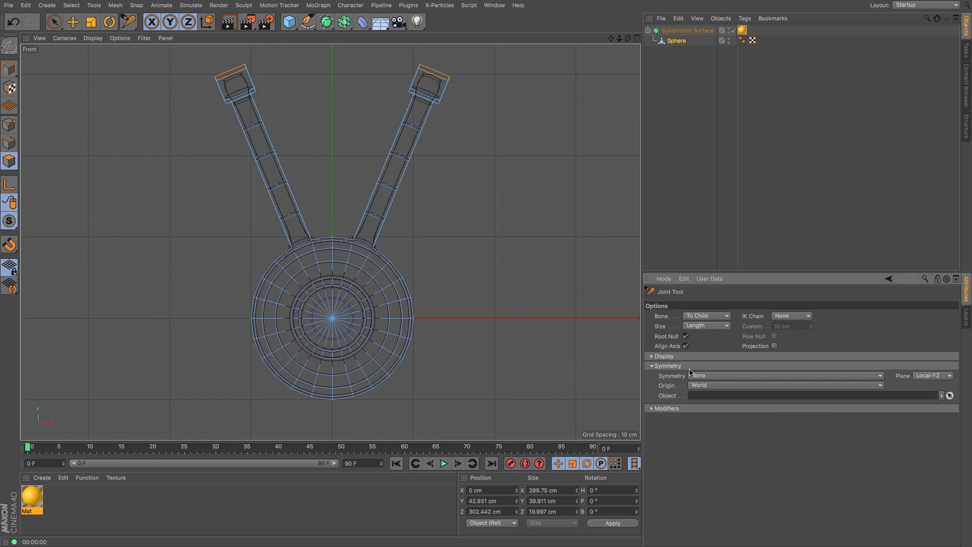
left_click(716, 376)
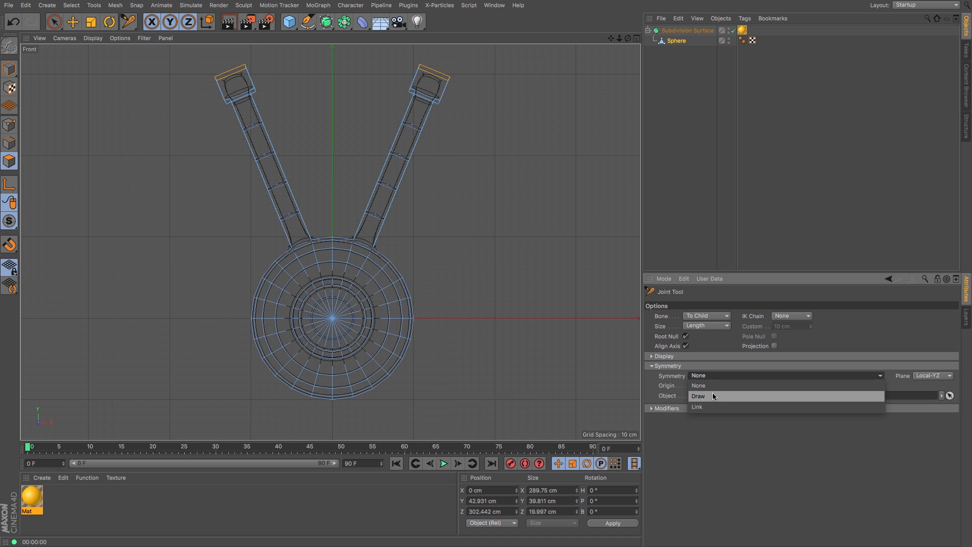
left_click(713, 398)
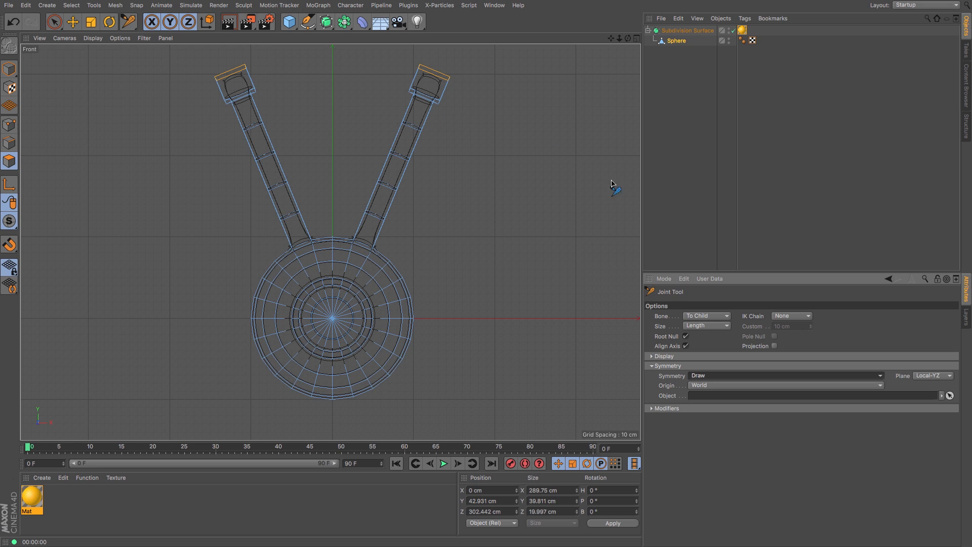
left_click(686, 337)
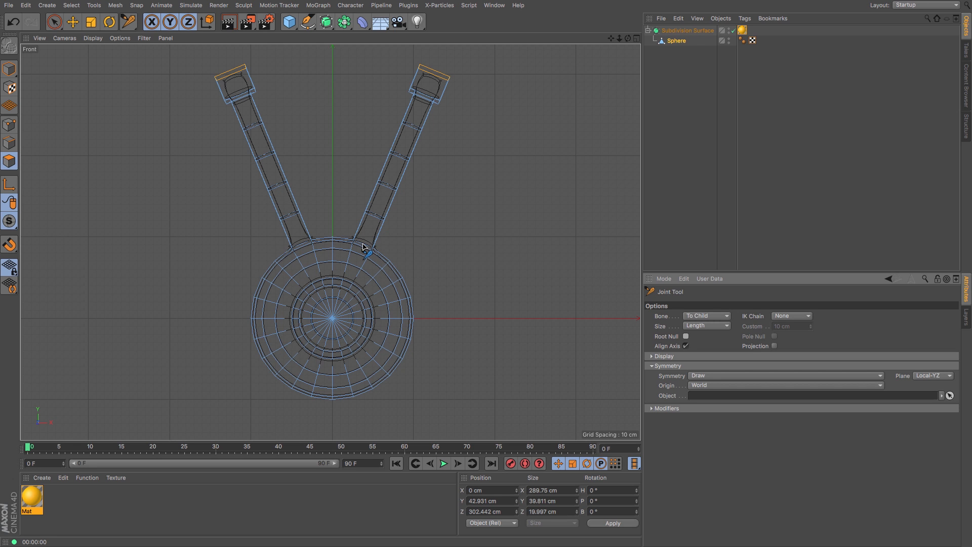
Step: Draw a mirrored chain of six joints from the base to the tip of the right antenna
left_click(363, 246)
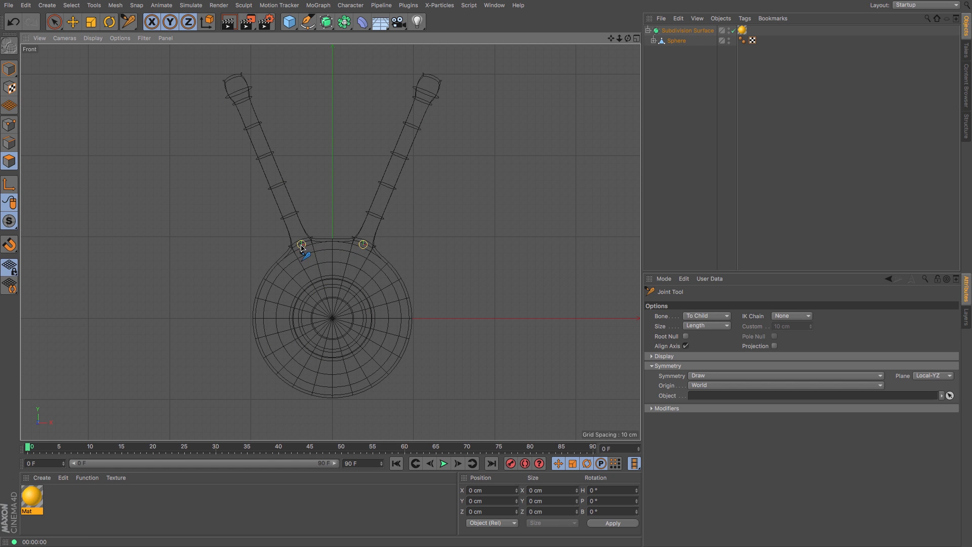
left_click(375, 217, "ctrl")
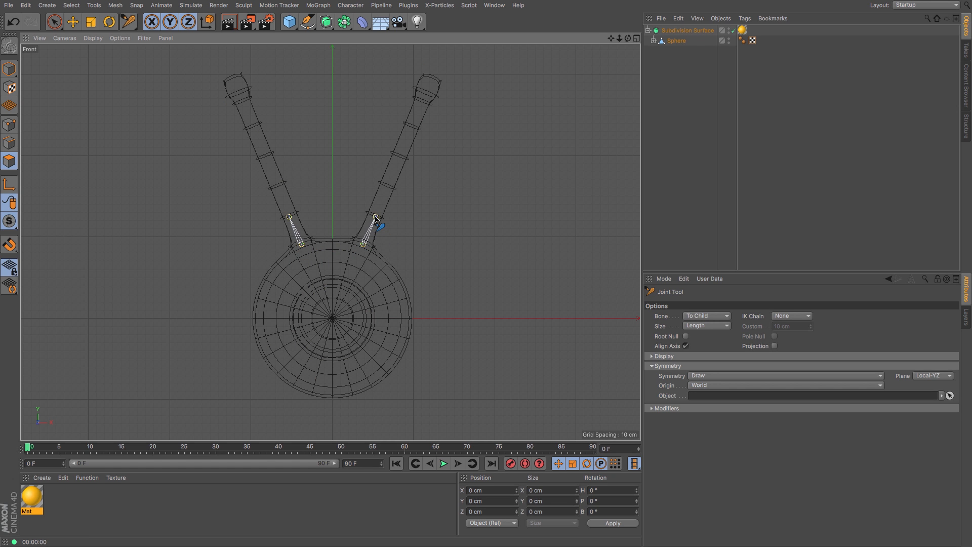
left_click(387, 187, "ctrl")
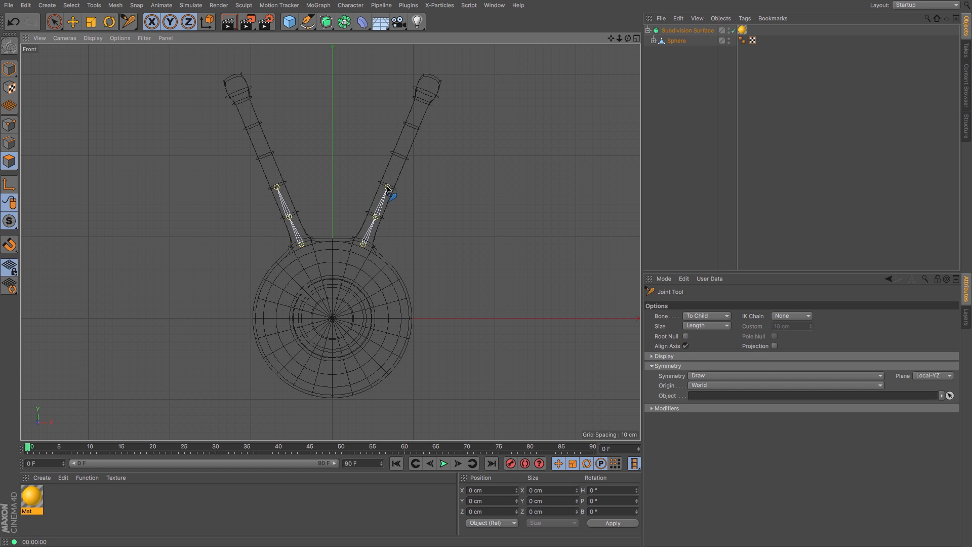
left_click(401, 158, "ctrl")
left_click(413, 128, "ctrl")
left_click(423, 96, "ctrl")
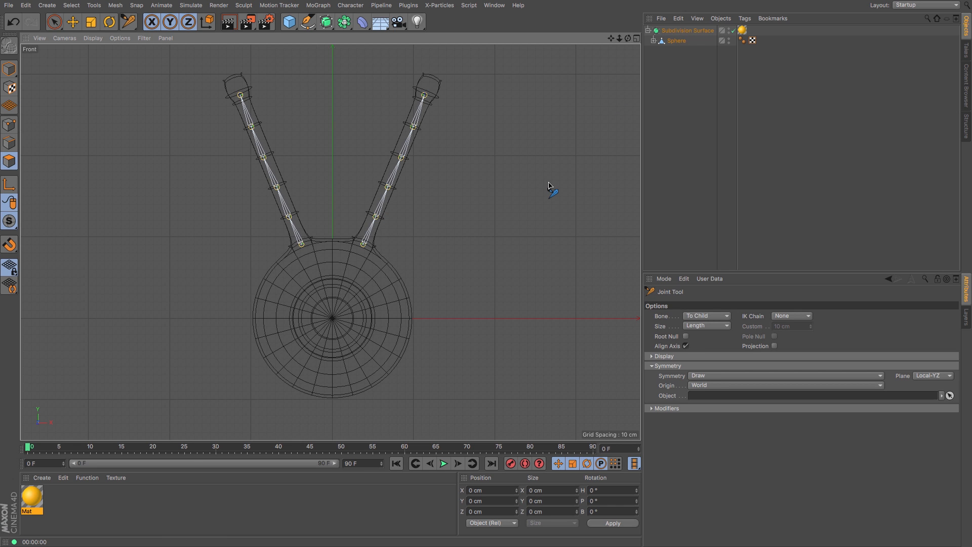
Step: Expand the joint hierarchy under the sphere and examine the joint chains from the right side view
left_click(654, 41)
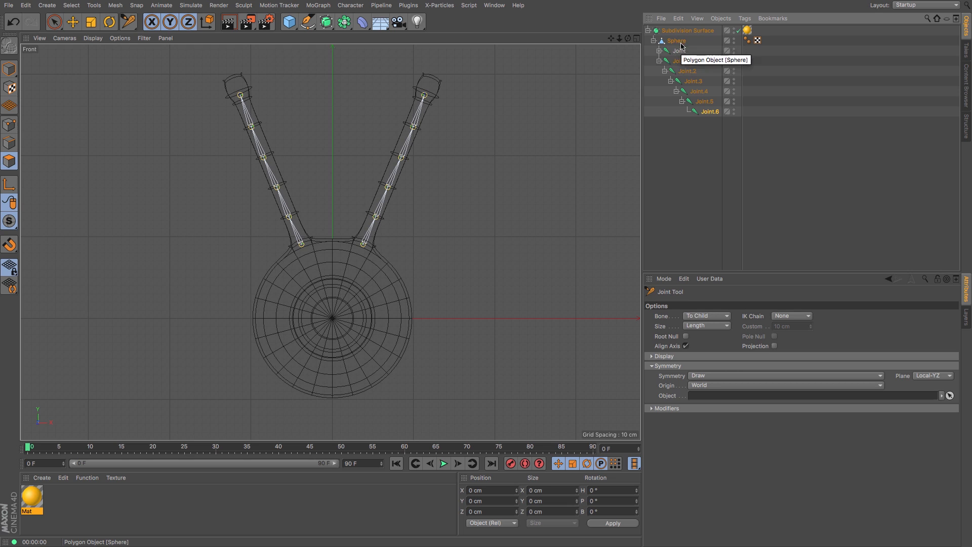
left_click(660, 51)
left_click(665, 60)
left_click(671, 72)
left_click(677, 81)
left_click(682, 92)
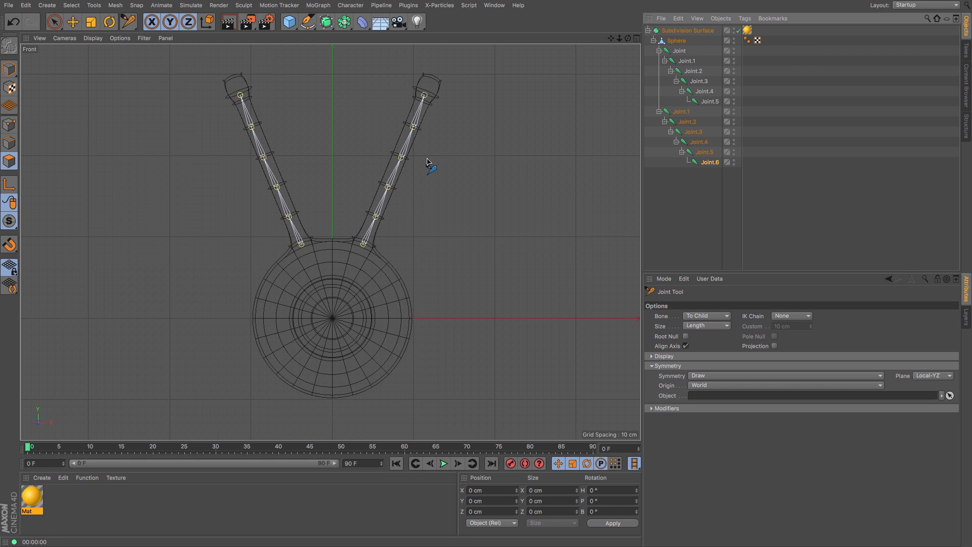
key("F3")
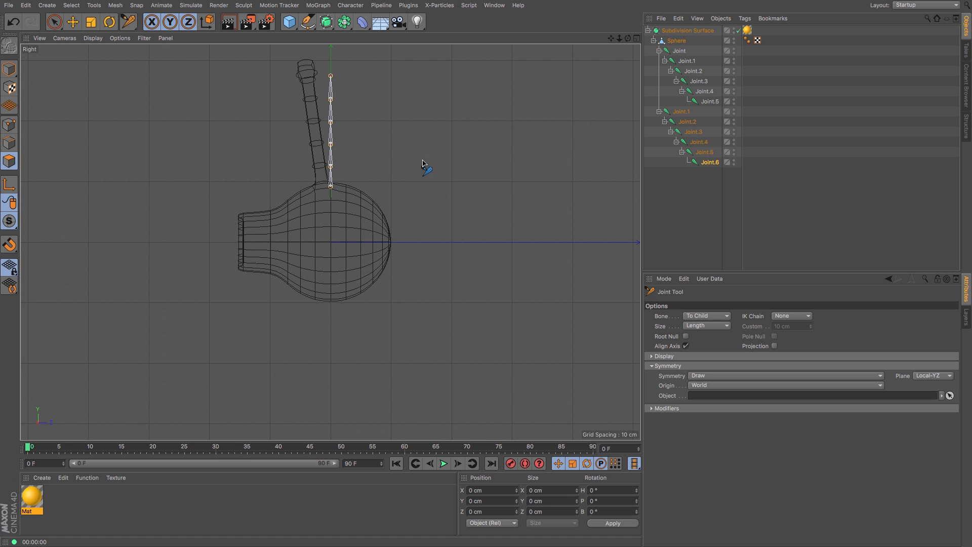
left_click_drag(611, 38, 629, 82)
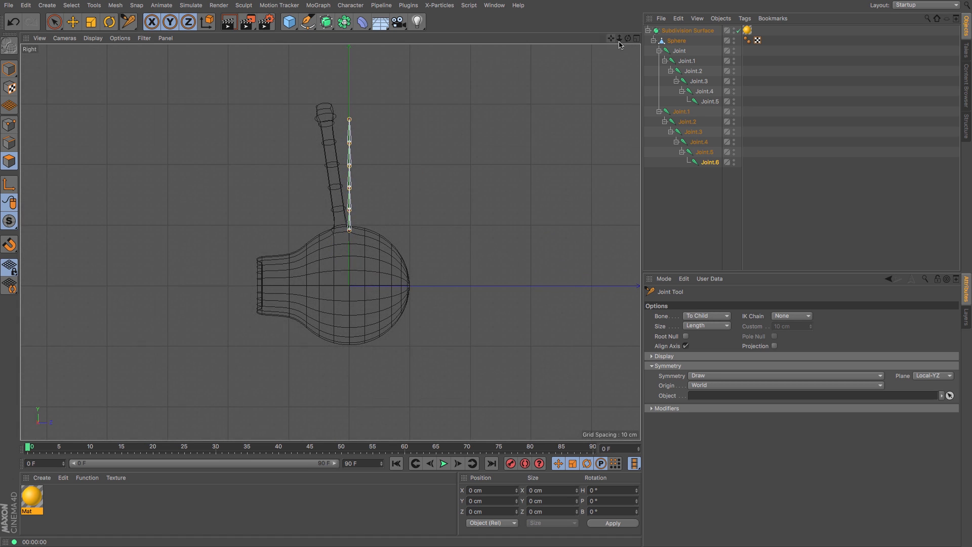
left_click(659, 51)
left_click(660, 50)
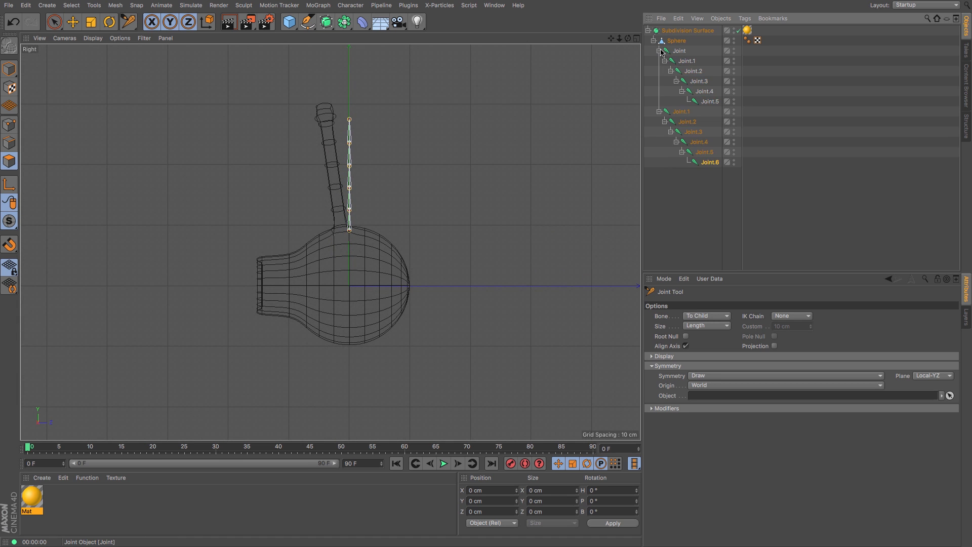
Step: Select both root joints and rotate them about 8° backward so the chains follow the antennae
left_click(679, 51)
left_click(686, 113, "ctrl")
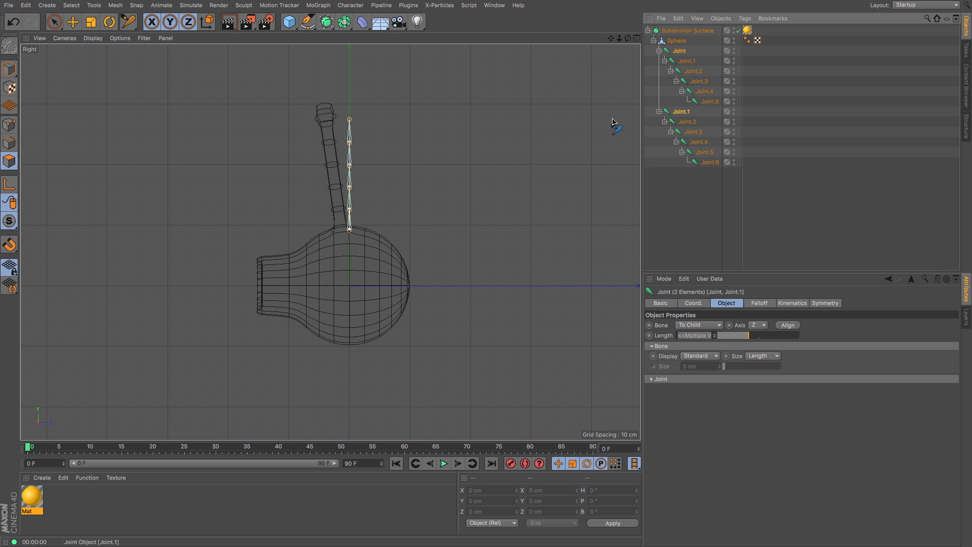
left_click(73, 22)
left_click(10, 68)
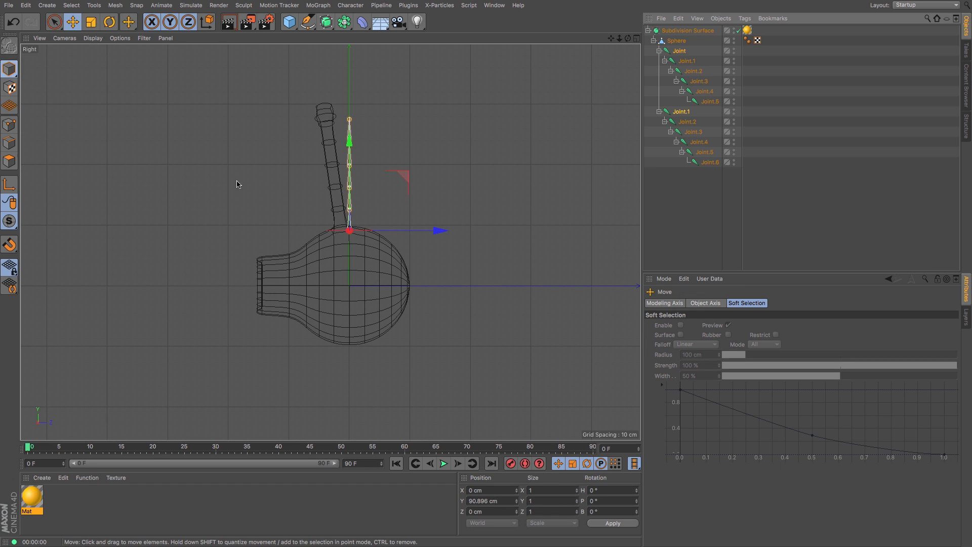
left_click_drag(441, 228, 433, 231)
left_click(114, 27)
left_click_drag(508, 197, 502, 173)
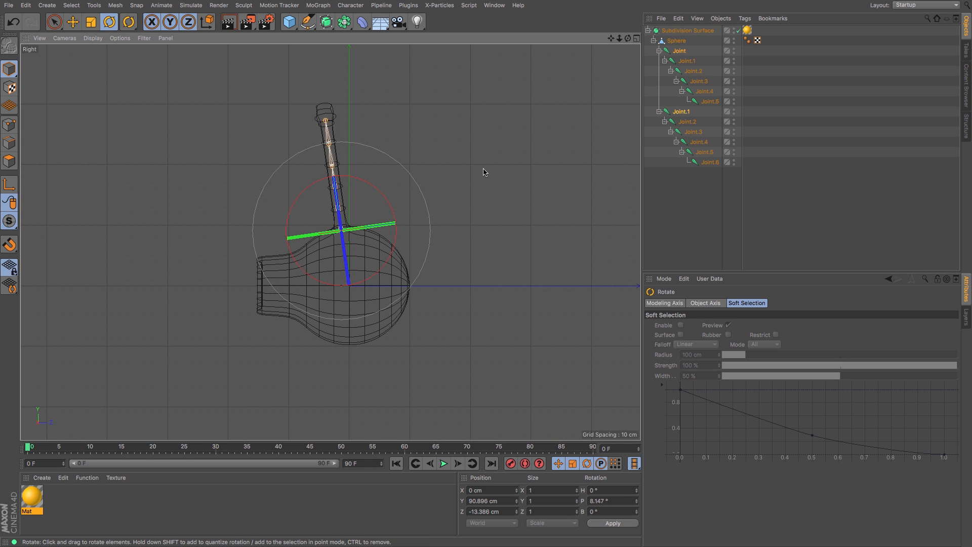
Step: Select the sphere together with all joints and bind them to create a skin
key("F1")
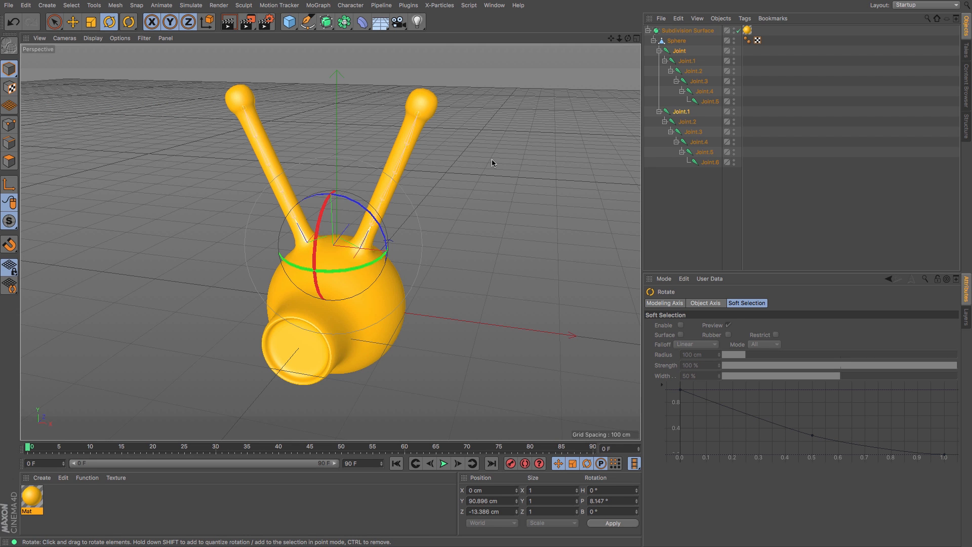
key("F2")
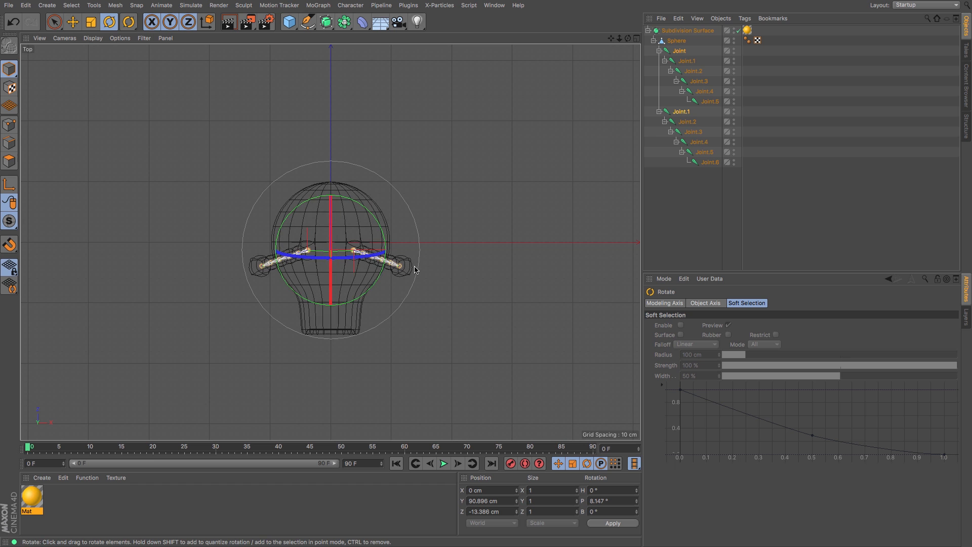
key("F1")
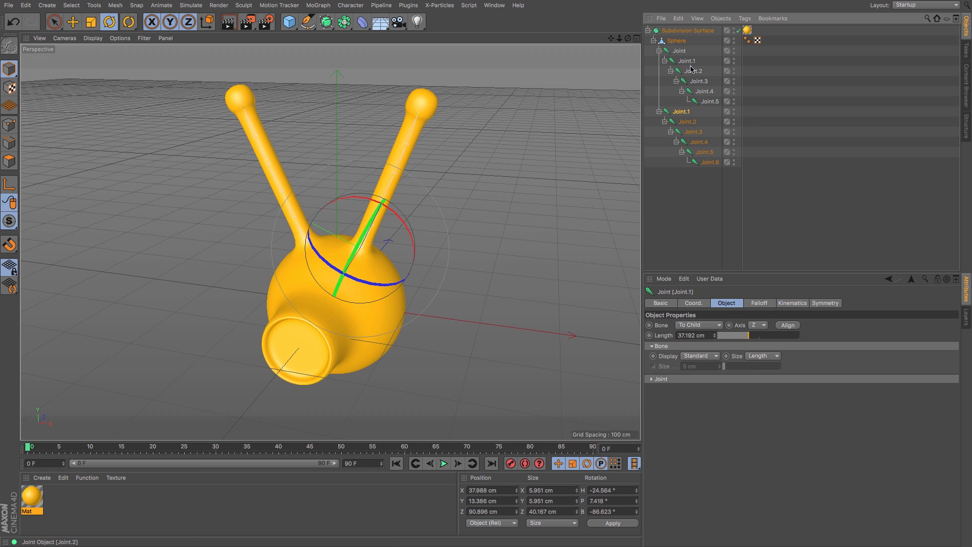
left_click(676, 41)
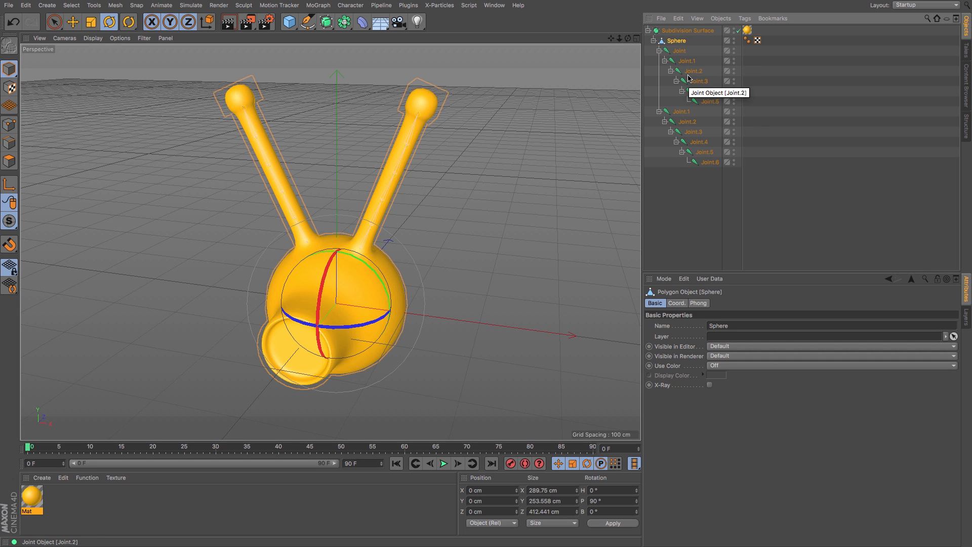
left_click(709, 165, "shift")
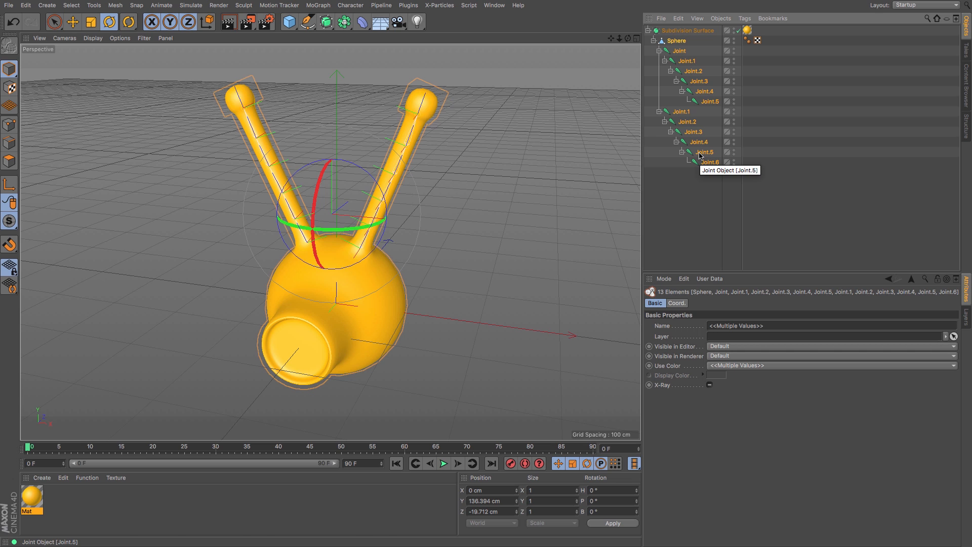
left_click(350, 6)
mouse_move(349, 30)
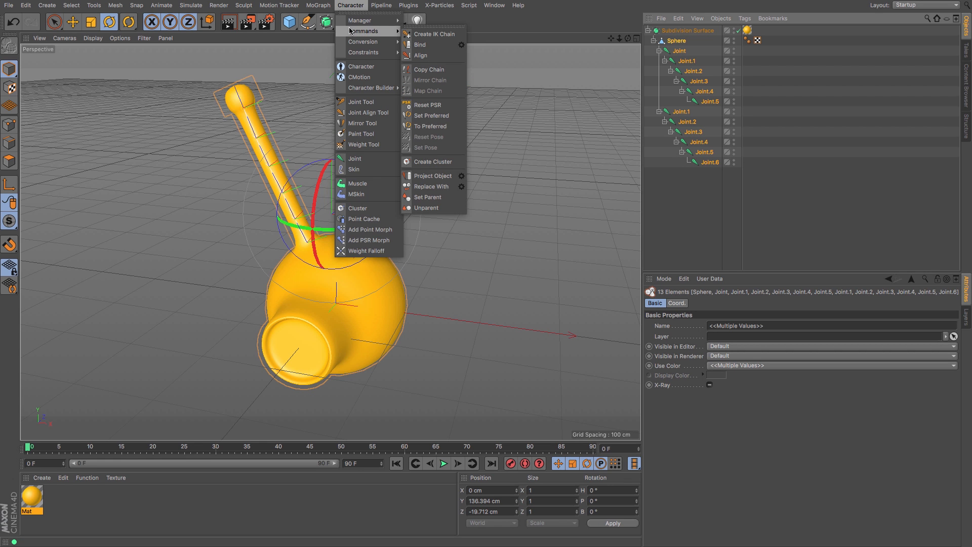
left_click(418, 46)
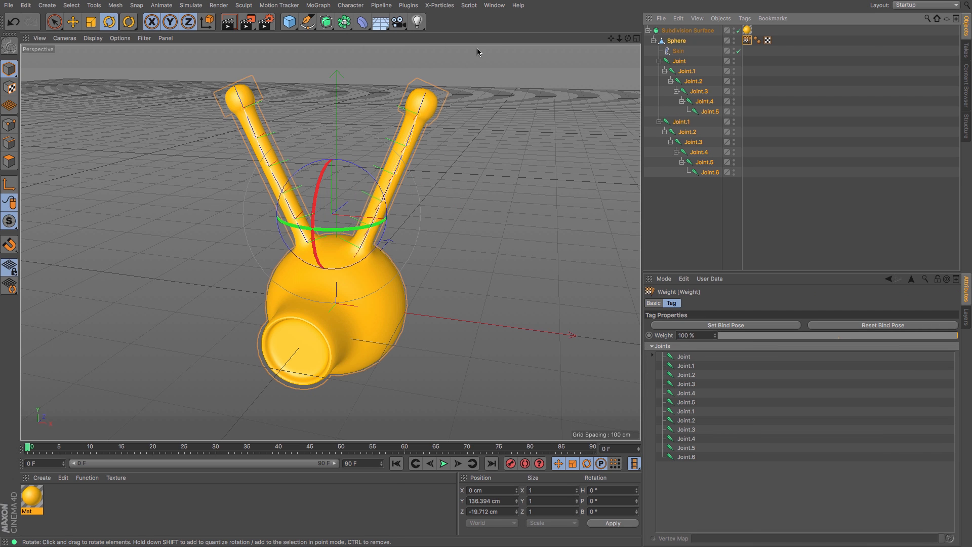
Step: Inspect the new Skin object and the weight tag on the sphere
left_click(679, 52)
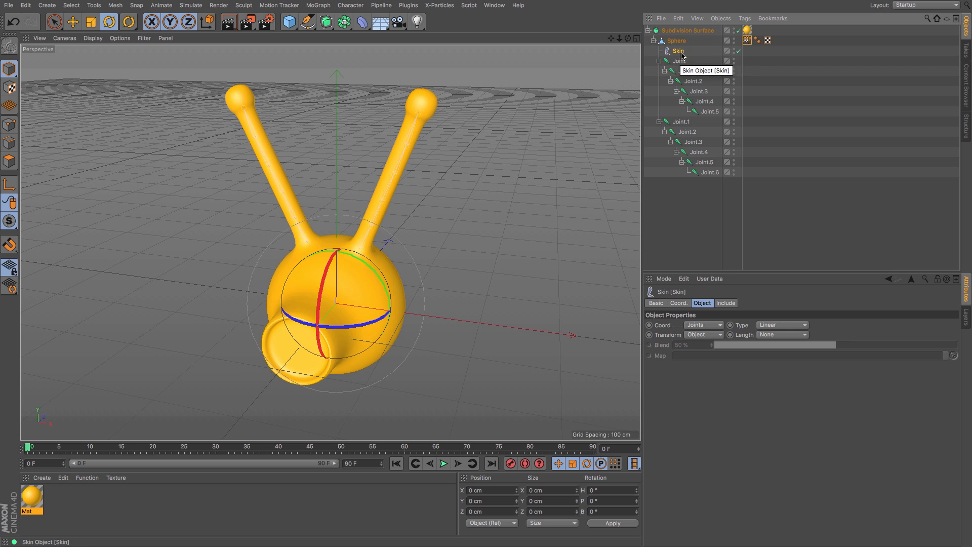
left_click(747, 40)
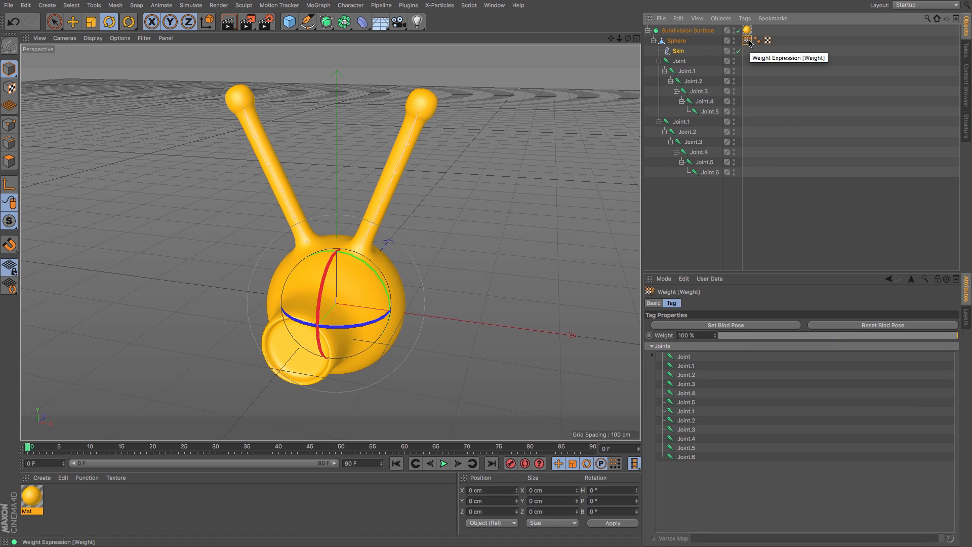
left_click(676, 40)
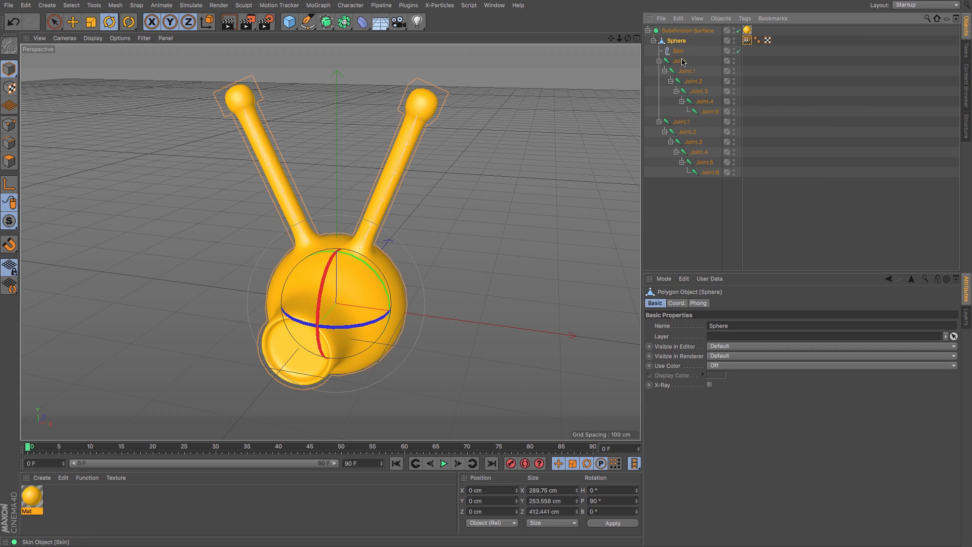
Step: Test the binding by rotating a middle joint of the left antenna and undo the rotation
left_click(701, 93)
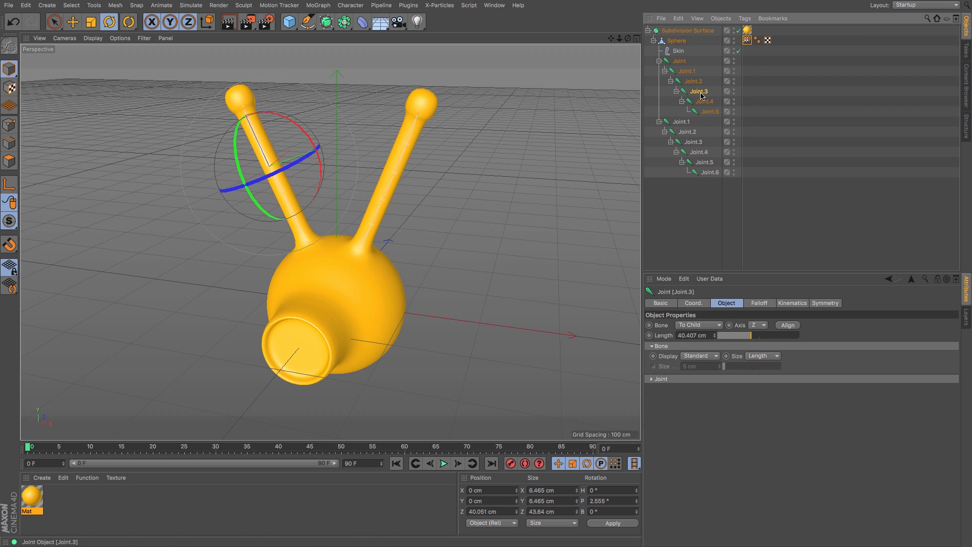
left_click_drag(307, 134, 312, 92)
key("ctrl+z")
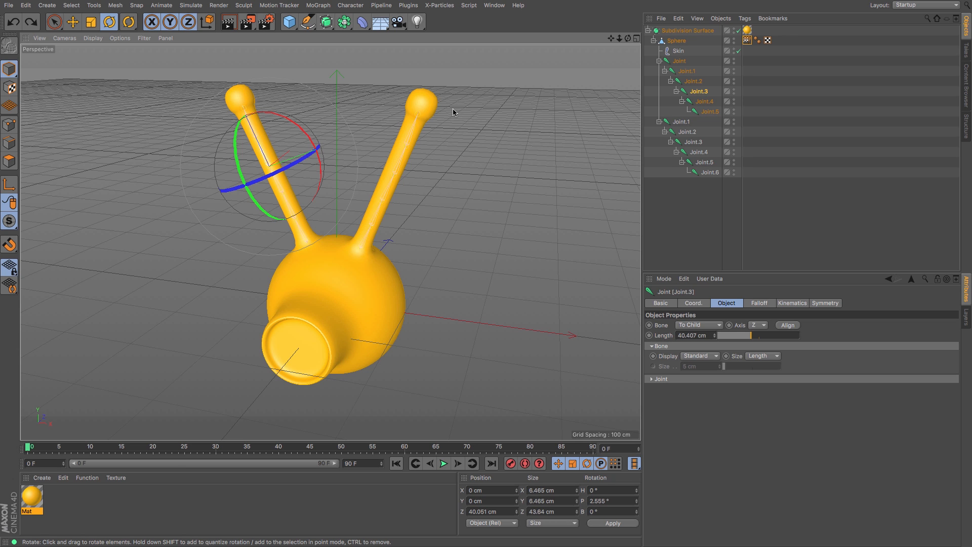
Step: Create an IK chain on the left antenna's root joint
left_click(679, 61)
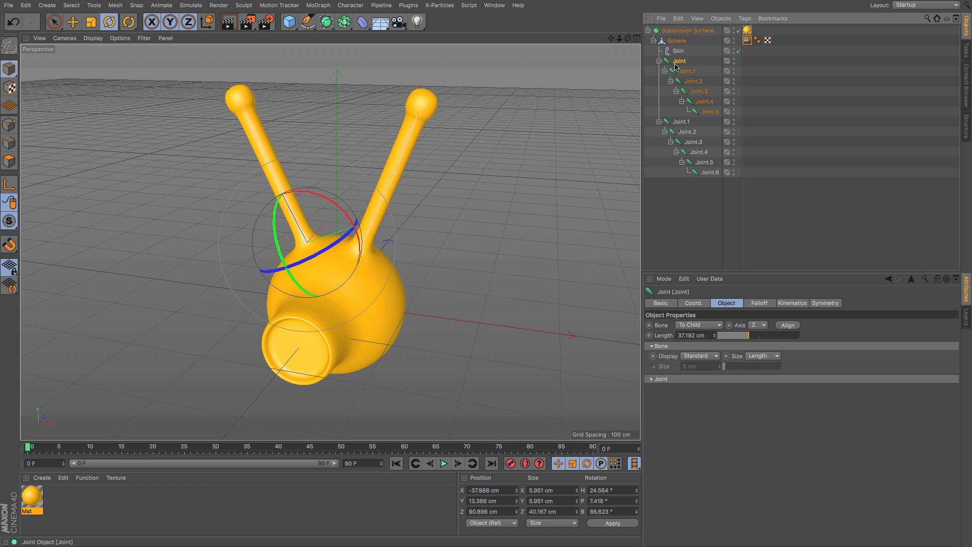
left_click(354, 6)
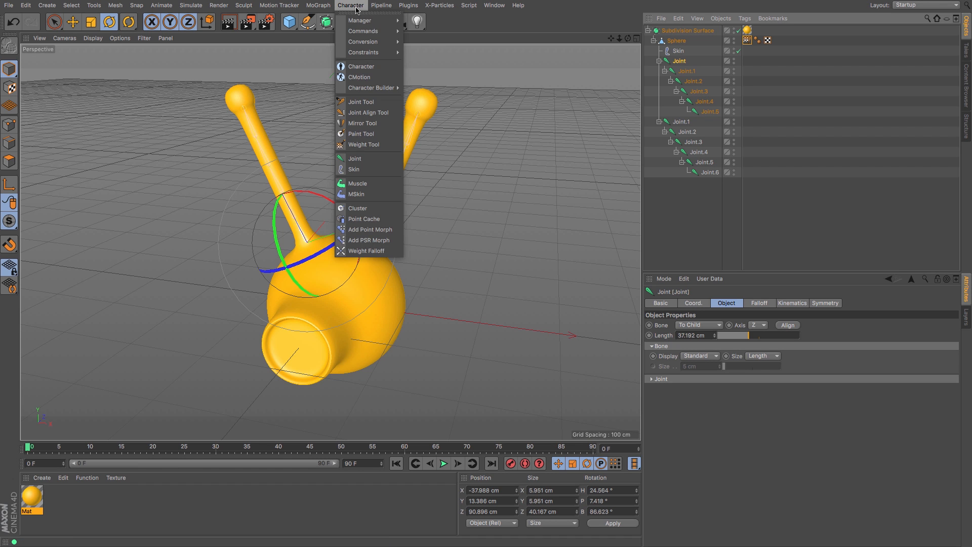
mouse_move(365, 31)
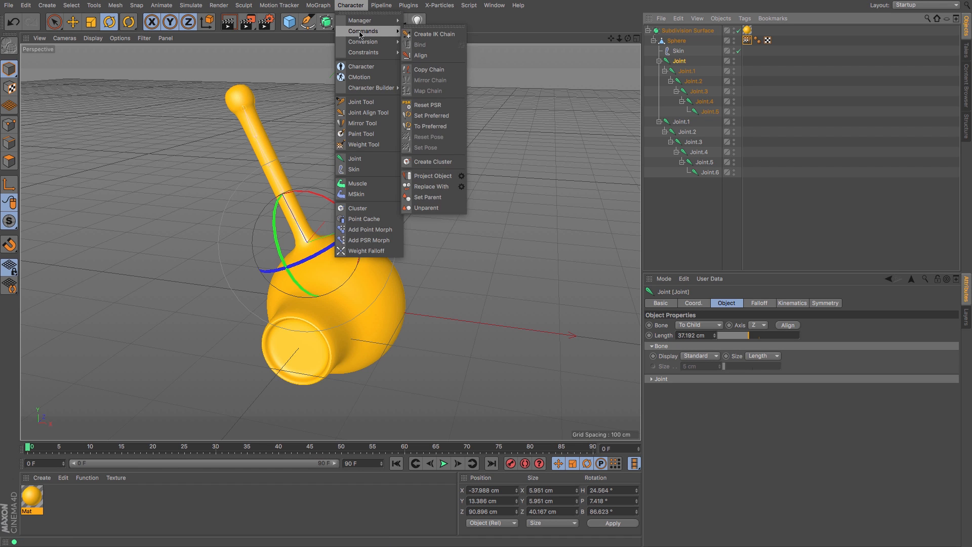
left_click(423, 34)
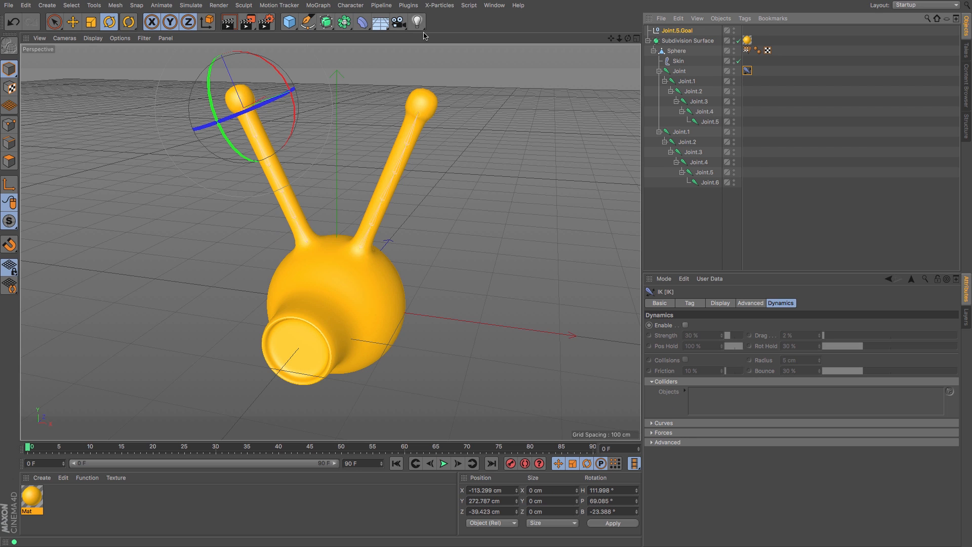
Step: Create an IK chain on the right antenna's root joint Joint.1
left_click(680, 133)
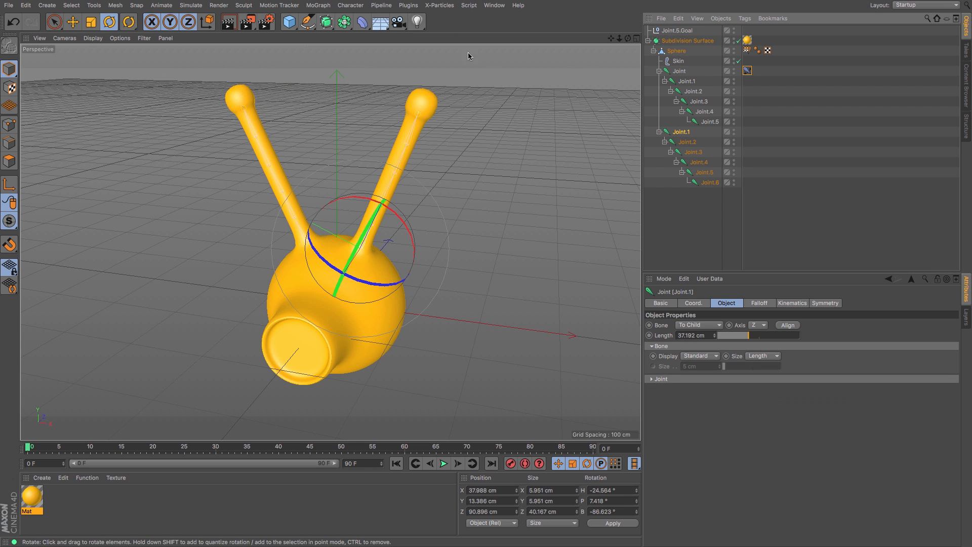
left_click(346, 6)
mouse_move(357, 32)
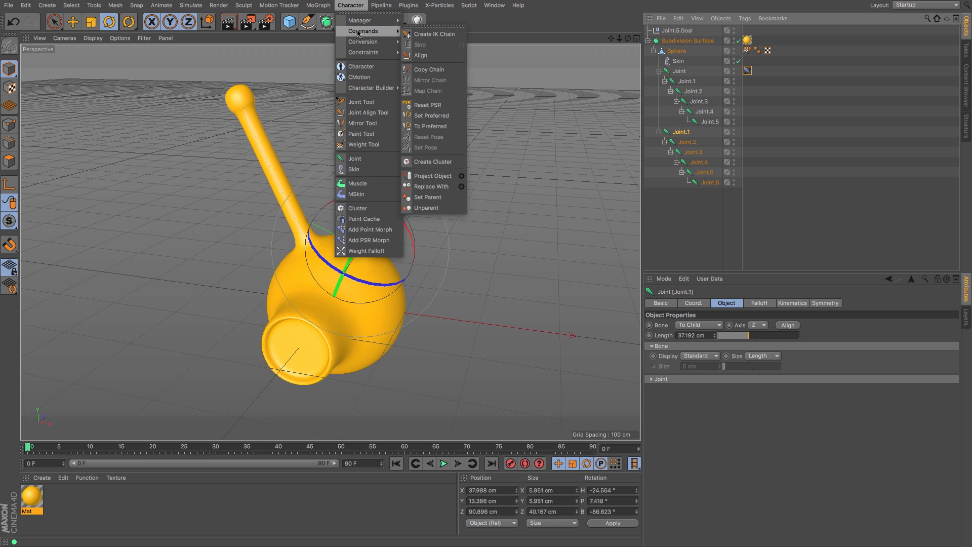
left_click(421, 34)
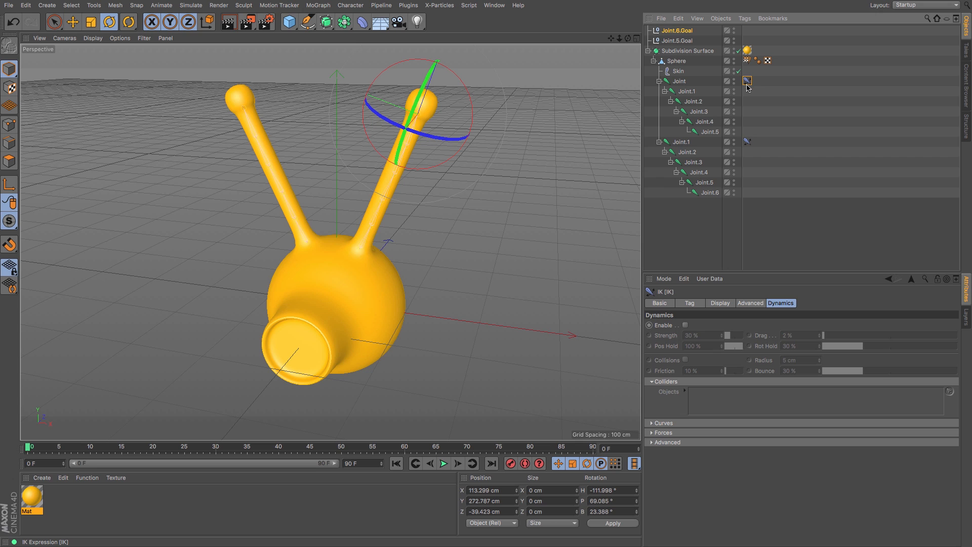
Step: Select both IK goal nulls, Joint.5.Goal and Joint.6.Goal, and delete them
left_click(674, 41, "shift")
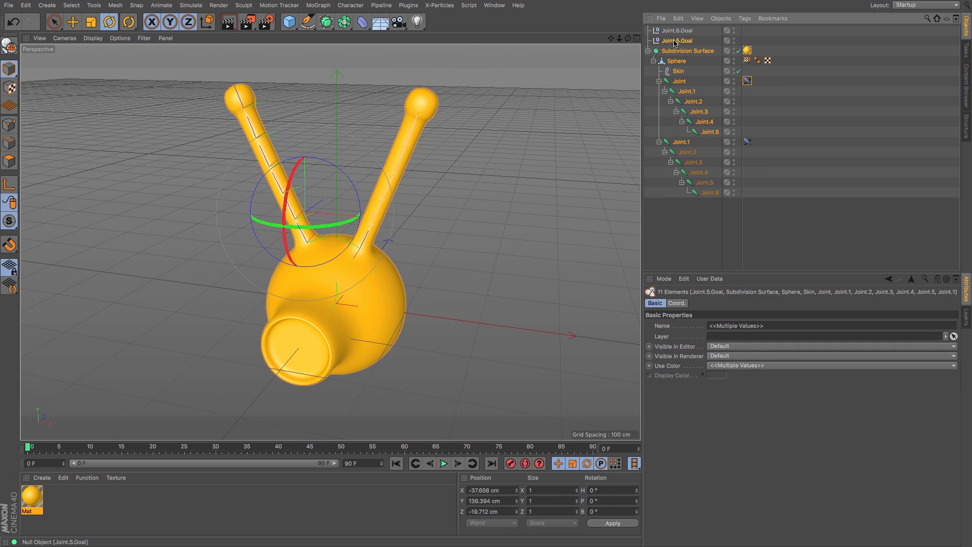
left_click(677, 32)
left_click(678, 41, "ctrl")
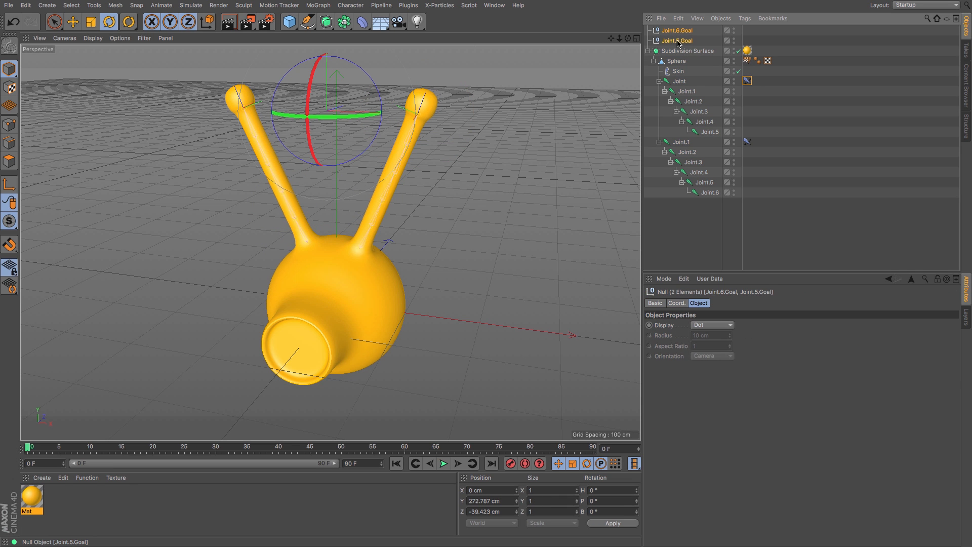
key("Delete")
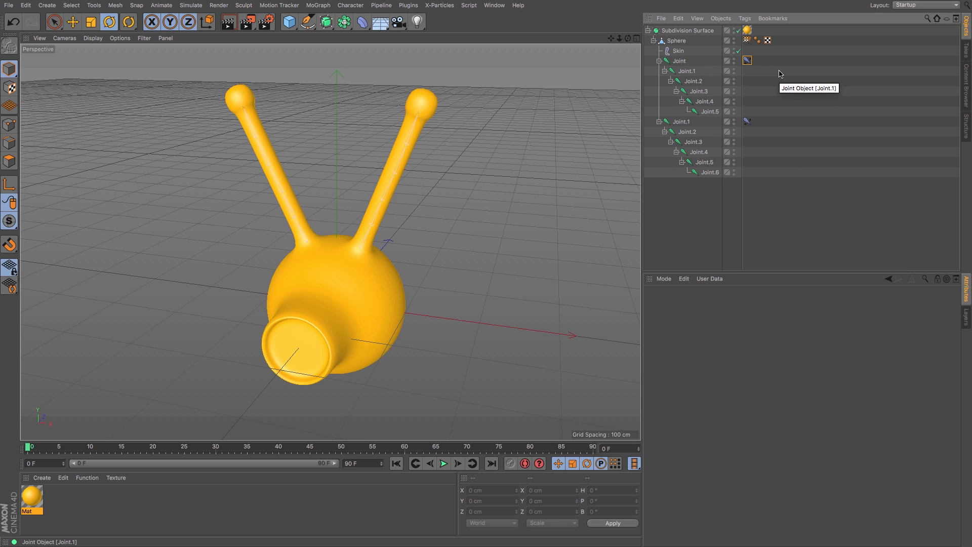
Step: Select both IK tags, enable their Dynamics, and set Rot Hold to about 51%
left_click_drag(758, 54, 746, 127)
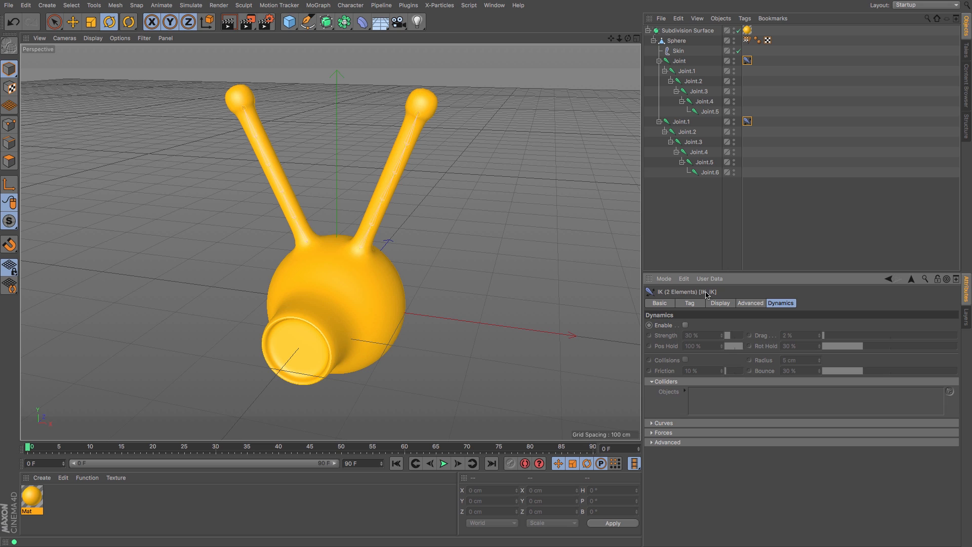
left_click(686, 325)
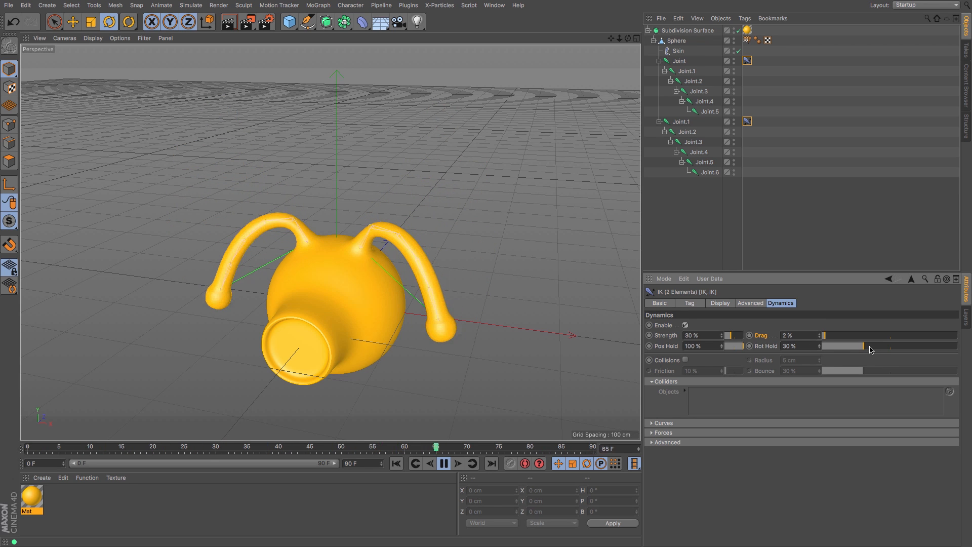
left_click_drag(869, 348, 958, 349)
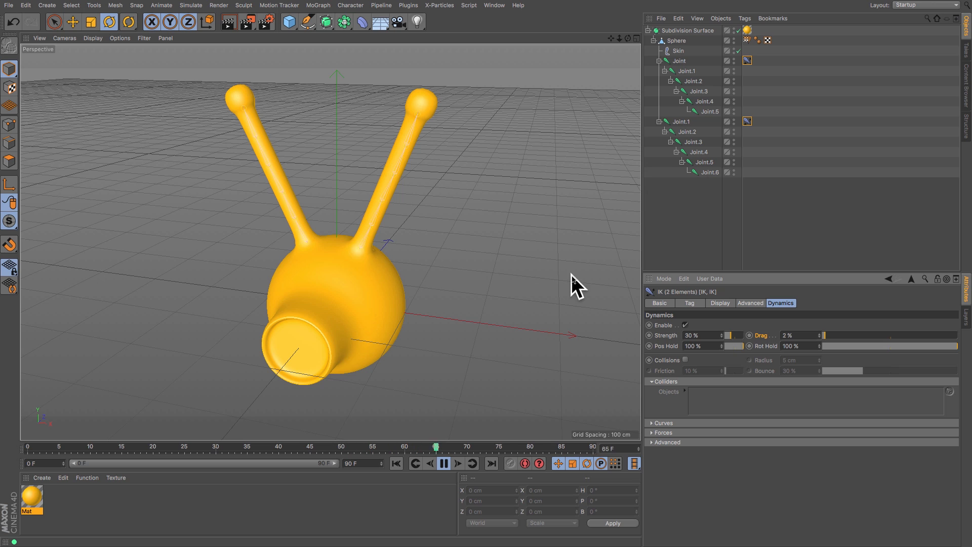
left_click(892, 349)
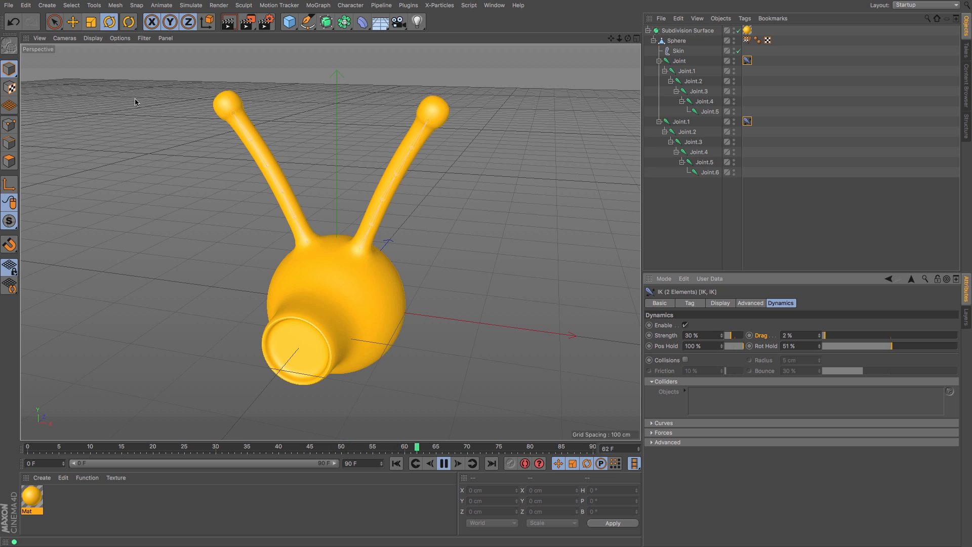
Step: Rotate the Subdivision Surface in the viewport to test the antennae's dynamic motion
left_click(679, 30)
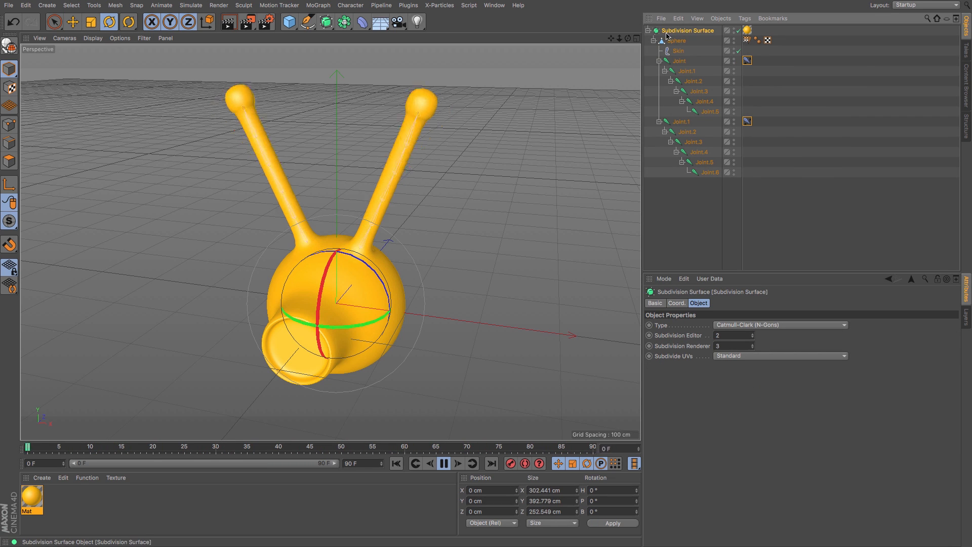
left_click_drag(375, 276, 303, 265)
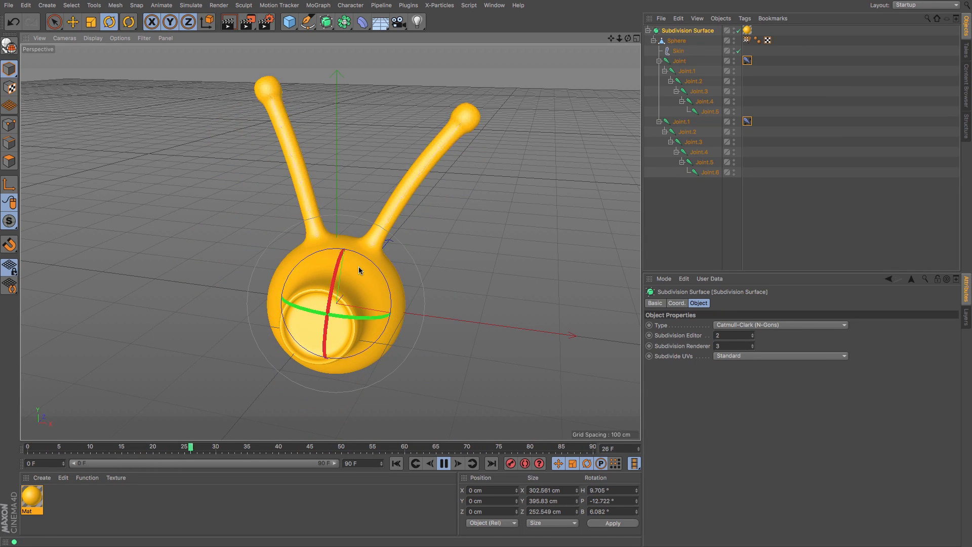
mouse_move(374, 267)
left_mouse_down()
mouse_move(386, 245)
mouse_move(373, 250)
mouse_move(384, 260)
mouse_move(374, 250)
left_mouse_up()
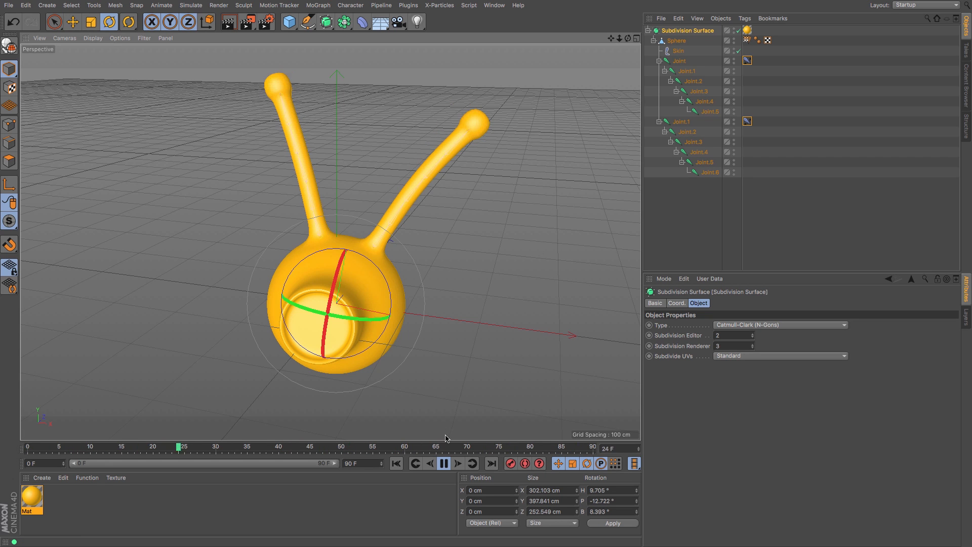
left_click(445, 464)
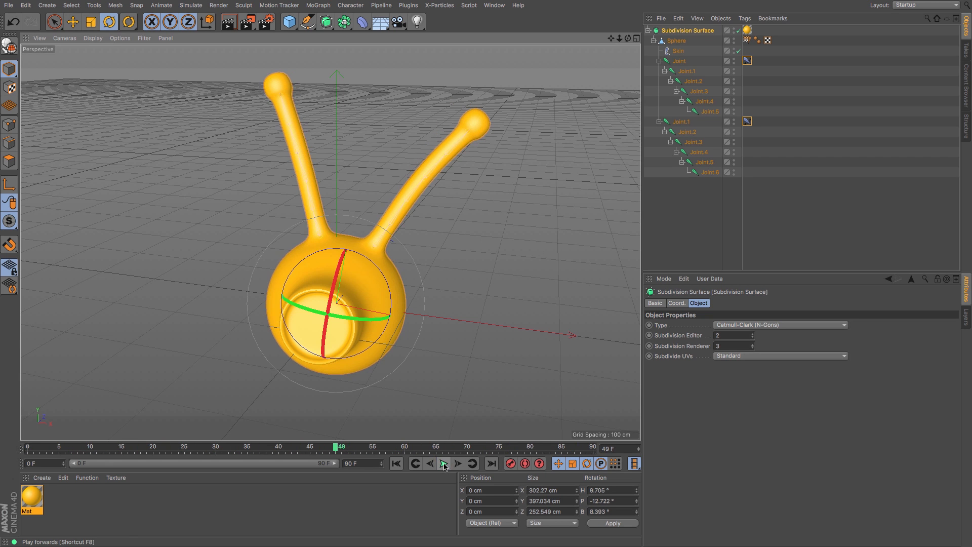
Step: Return to frame 0 and reset the Subdivision Surface's rotation to 0°
left_click(397, 464)
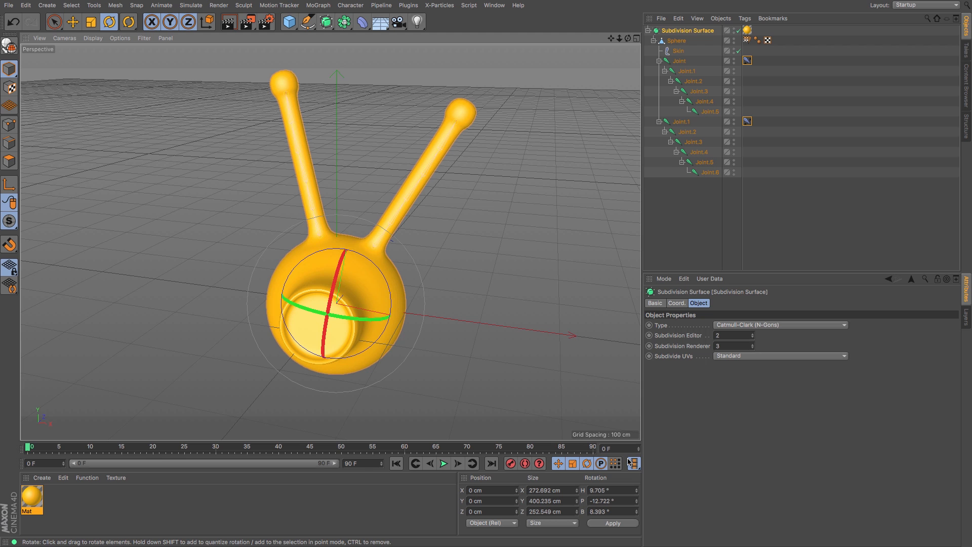
left_click_drag(616, 490, 531, 477)
type("0")
key("Tab")
type("0")
key("Tab")
type("0")
key("Return")
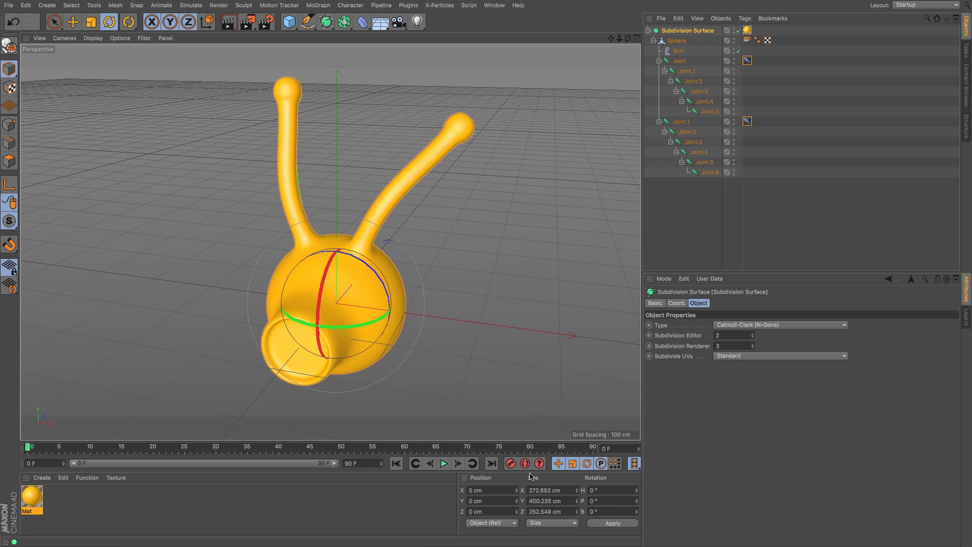
Step: Animate the Subdivision Surface's heading from about -58° at frame 0 to about 45° at frame 20
left_click_drag(356, 324, 281, 323)
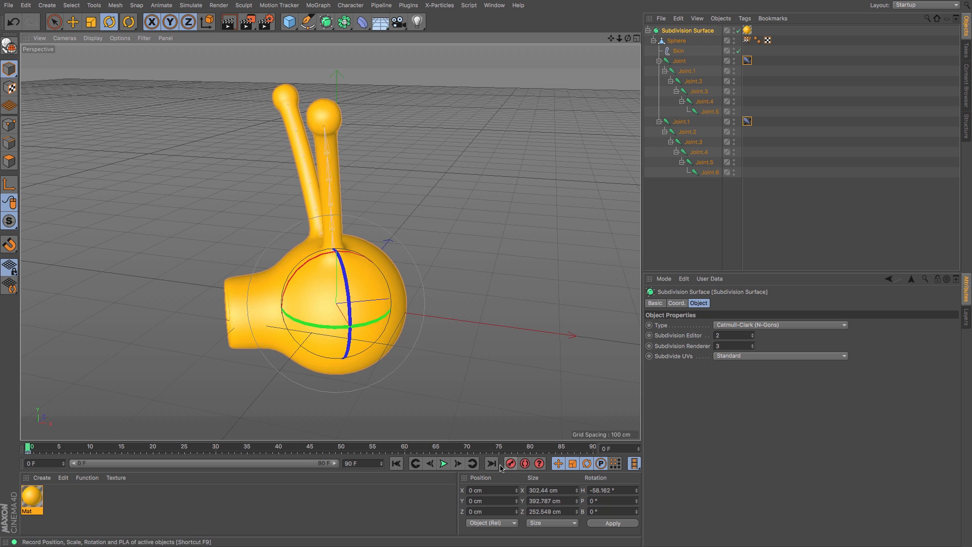
left_click(155, 452)
left_click_drag(299, 329, 408, 349)
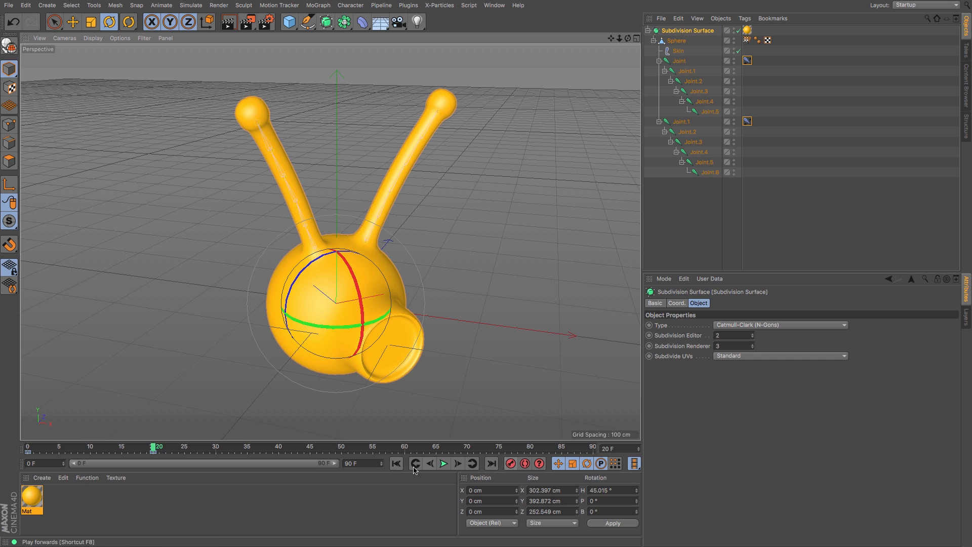
Step: Play the animation from the start to watch the antennae swing
left_click(397, 465)
left_click(443, 464)
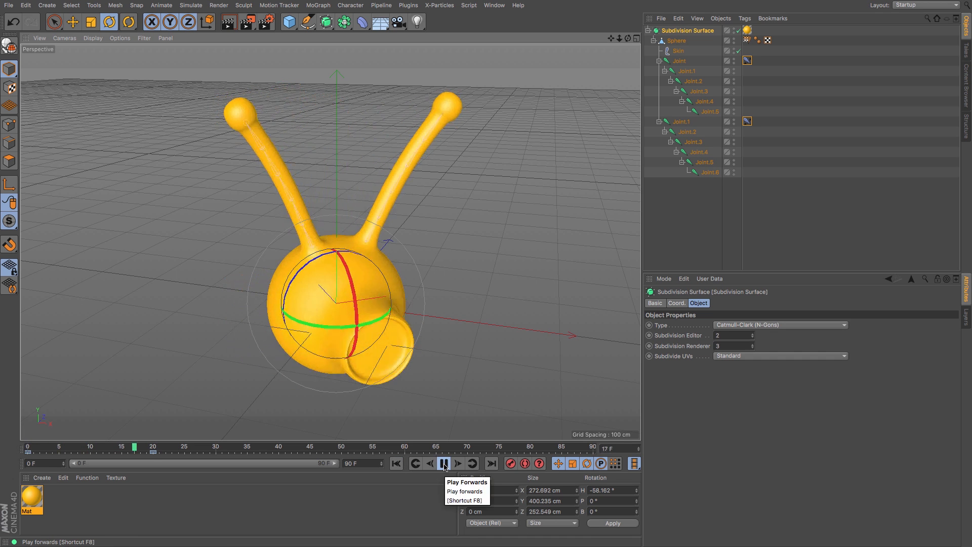
left_click(444, 464)
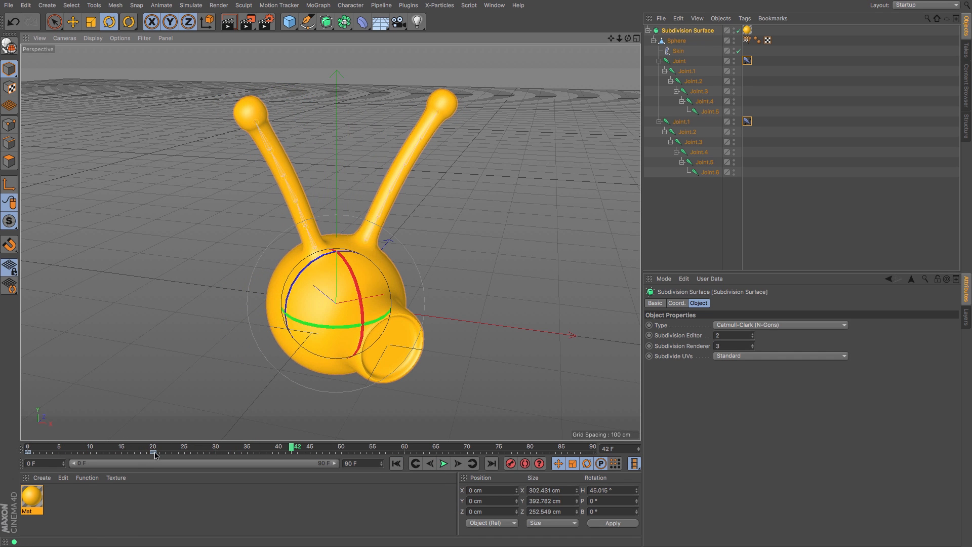
Step: Move the frame 20 rotation key to frame 10 and replay the animation from the start
left_click_drag(156, 455, 122, 454)
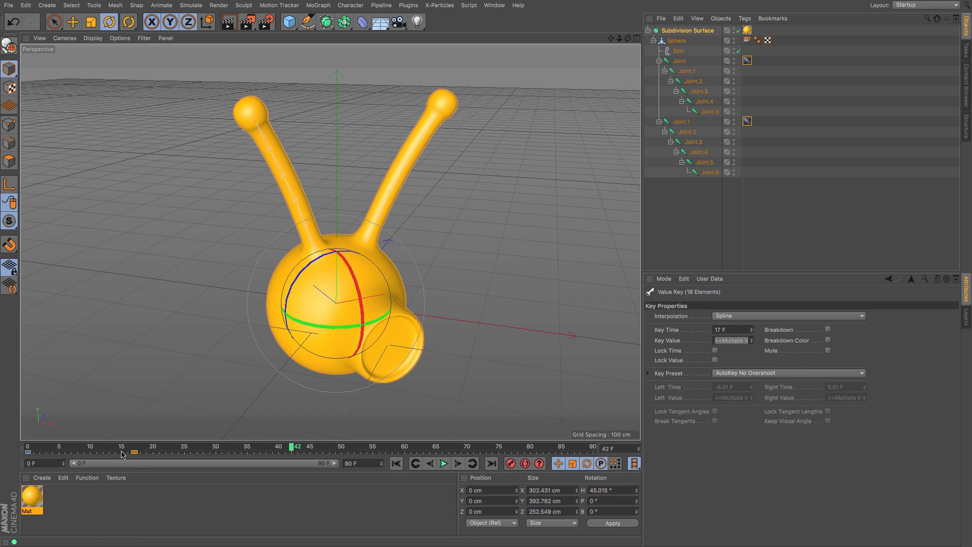
left_click(397, 465)
left_click(443, 464)
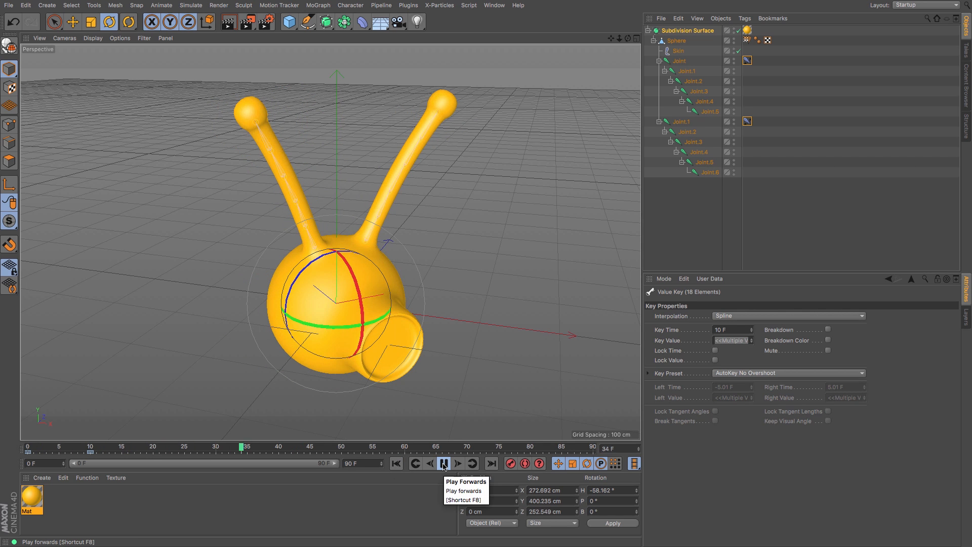
left_click(444, 464)
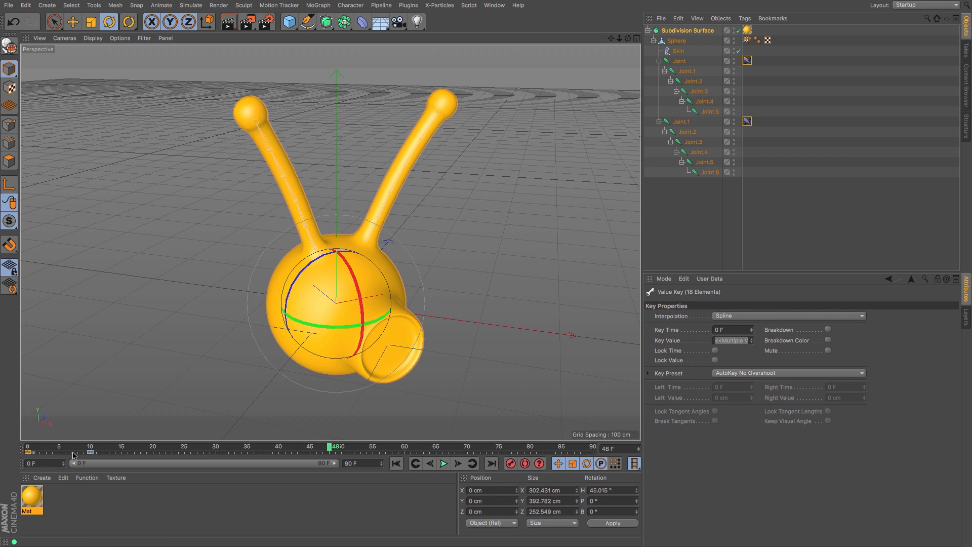
Step: Rearrange the rotation keyframes along the timeline and replay the animation from the start
left_click_drag(0, 450, 1, 450)
left_click_drag(88, 455, 587, 461)
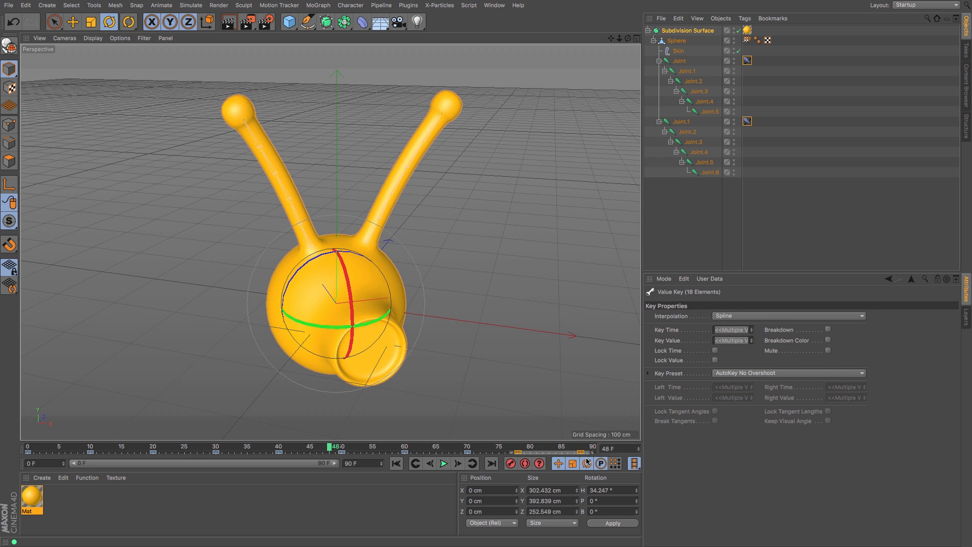
left_click(396, 465)
left_click(442, 464)
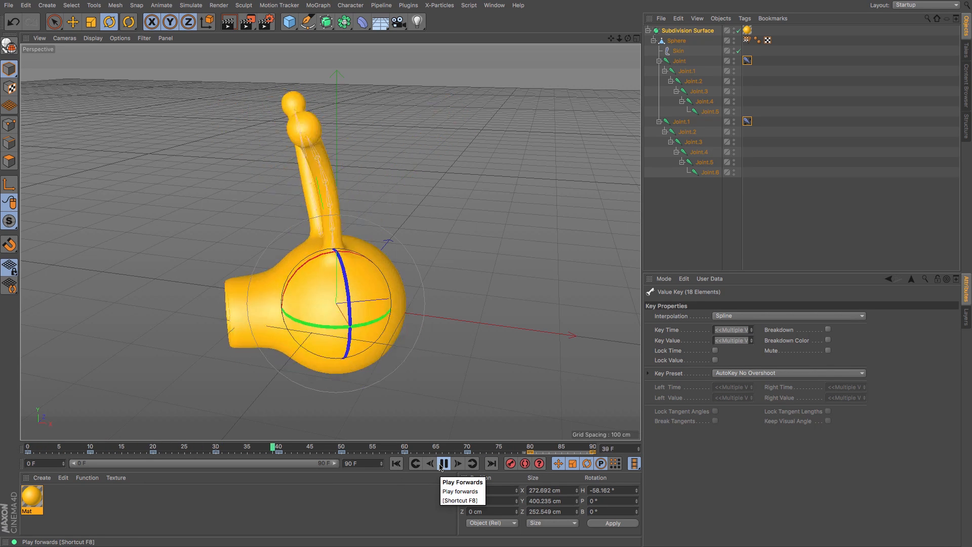
Step: Select both IK tags and set their Rot Hold to 38%
left_click(661, 233)
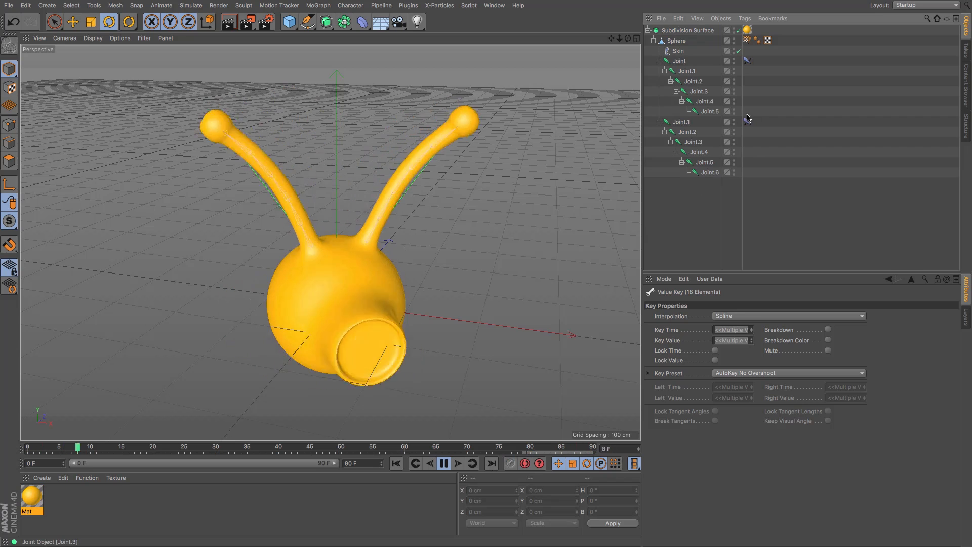
left_click_drag(762, 53, 742, 136)
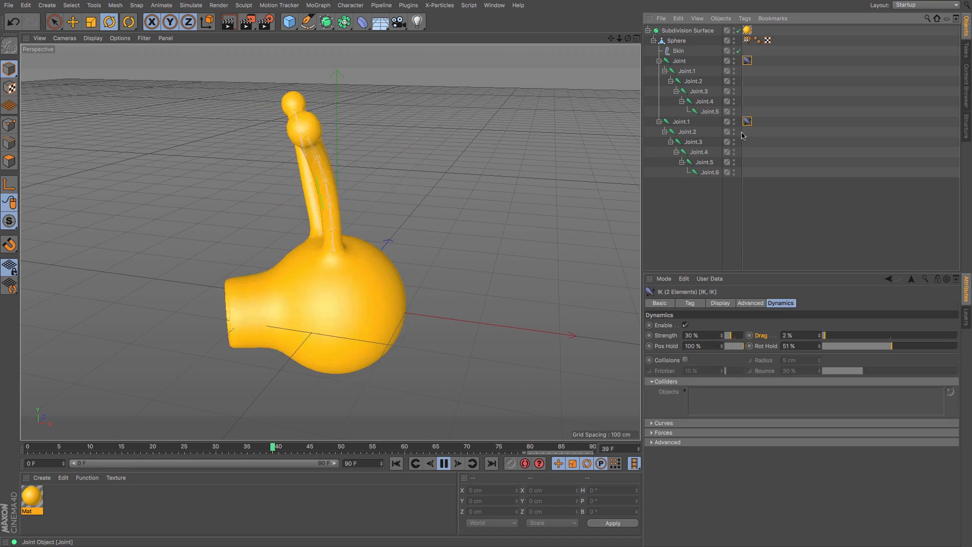
left_click(874, 346)
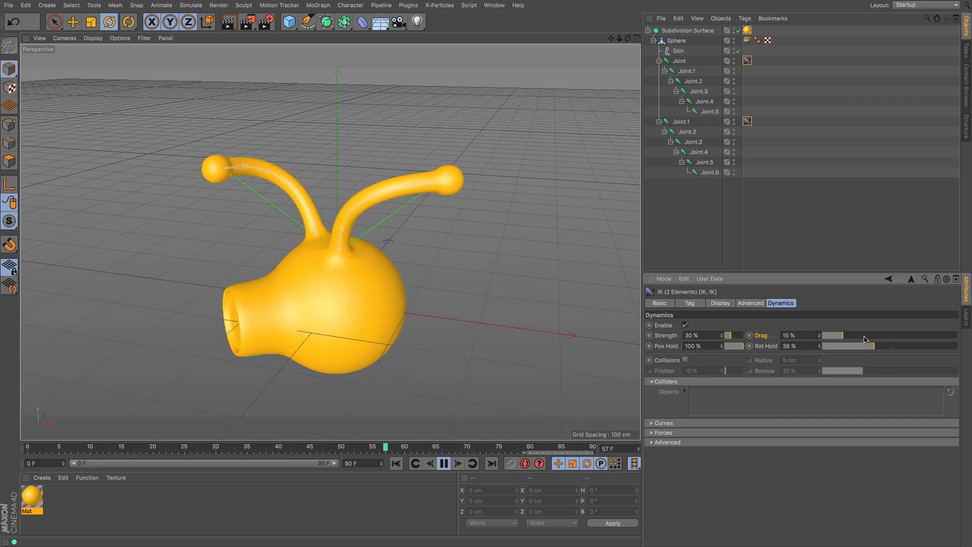
Step: Set the IK dynamics Drag to 4% and Rot Hold to 33%
left_click(936, 338)
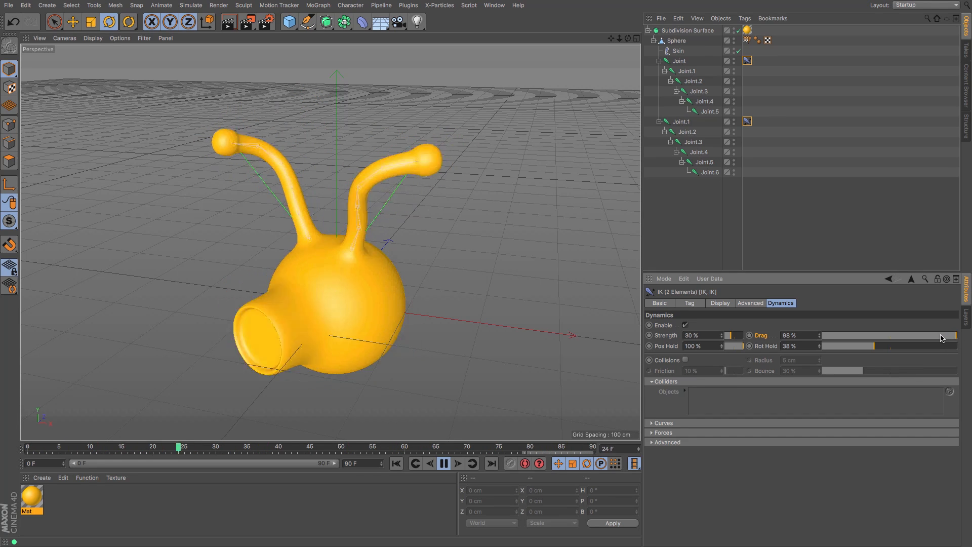
left_click(829, 339)
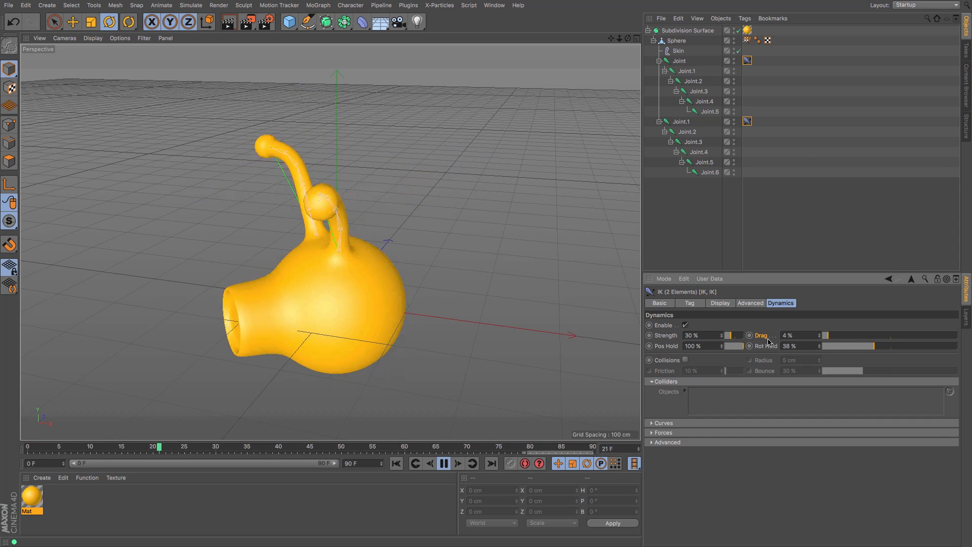
left_click_drag(880, 348, 854, 353)
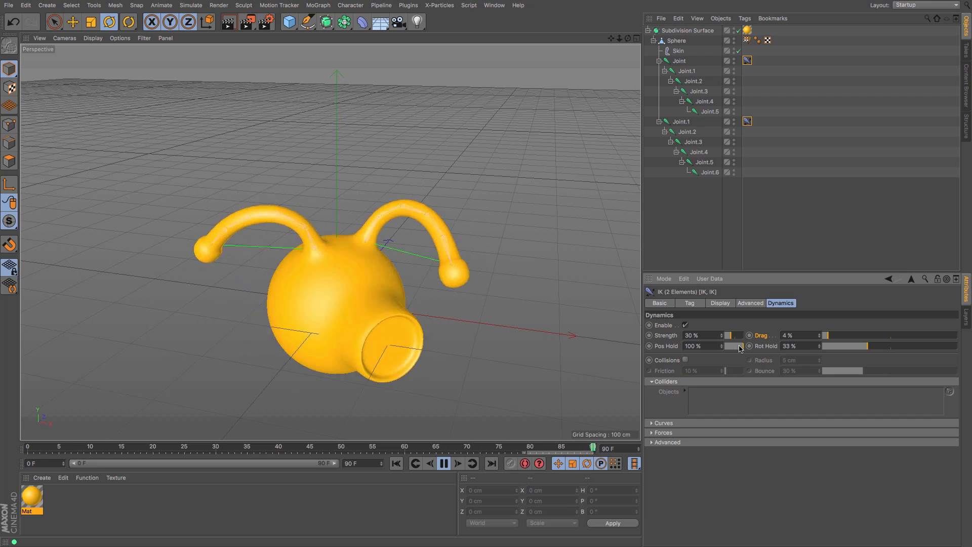
Step: Adjust the IK dynamics Pos Hold to 100% while the animation plays
left_click_drag(741, 350, 740, 350)
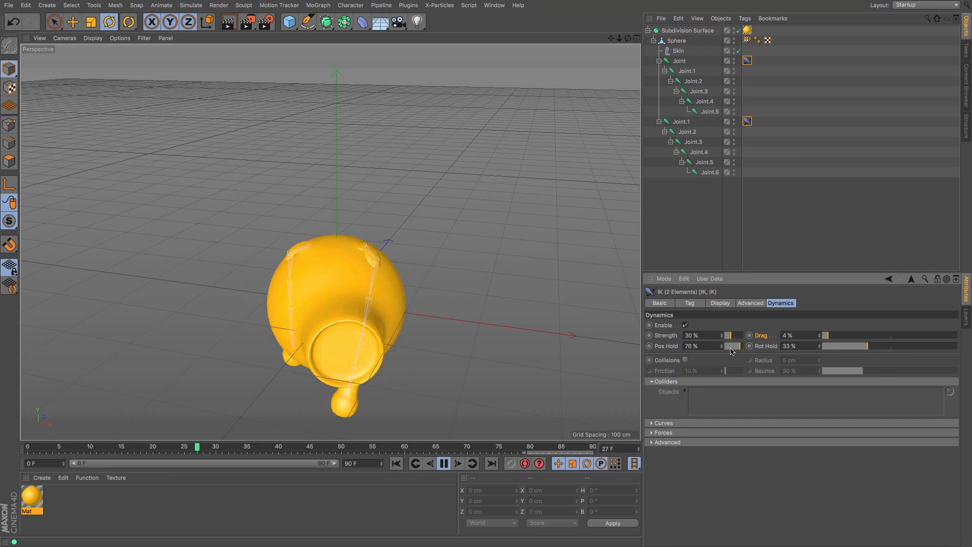
left_click_drag(731, 351, 743, 350)
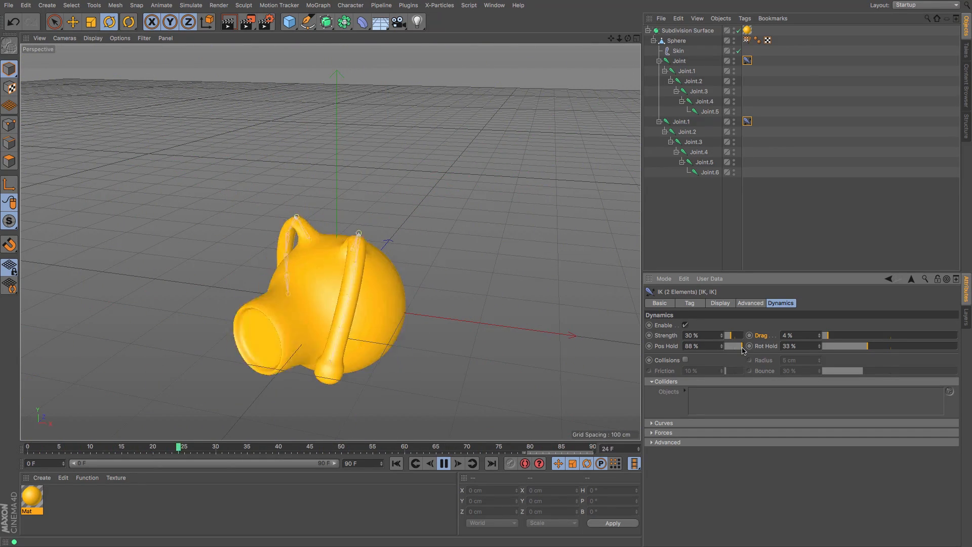
left_click_drag(743, 350, 754, 351)
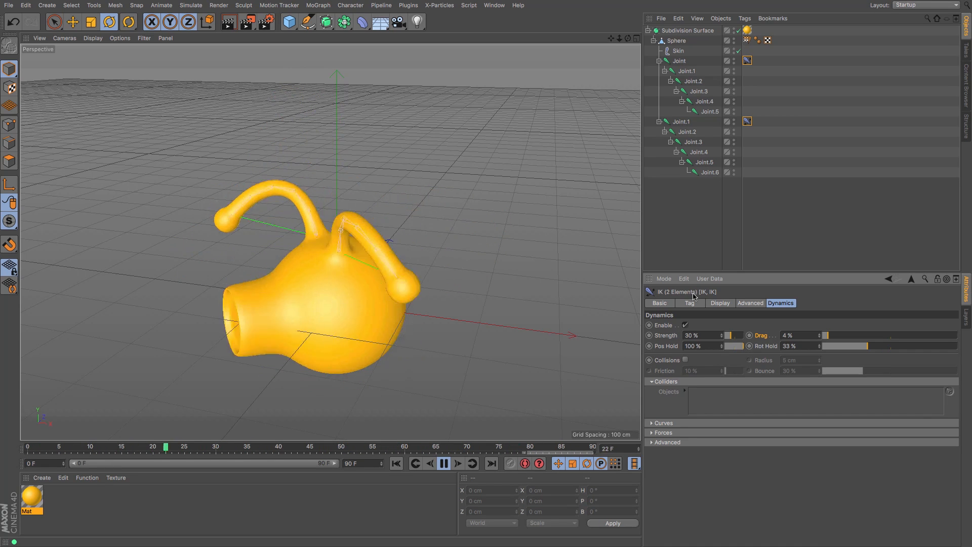
Step: Tune the IK dynamics Strength to 35% and Rot Hold to 33% while watching the antenna wobble
left_click_drag(731, 339, 727, 340)
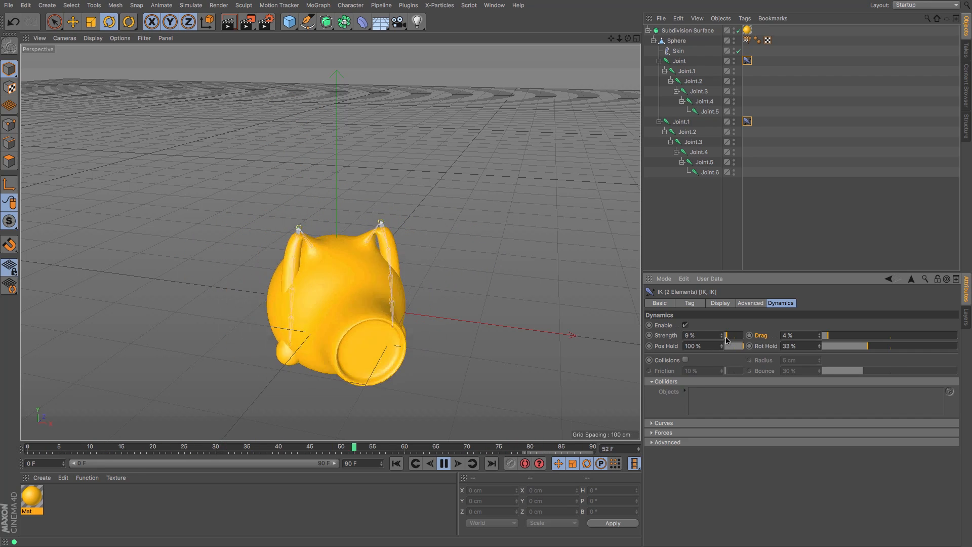
left_click_drag(727, 341, 737, 340)
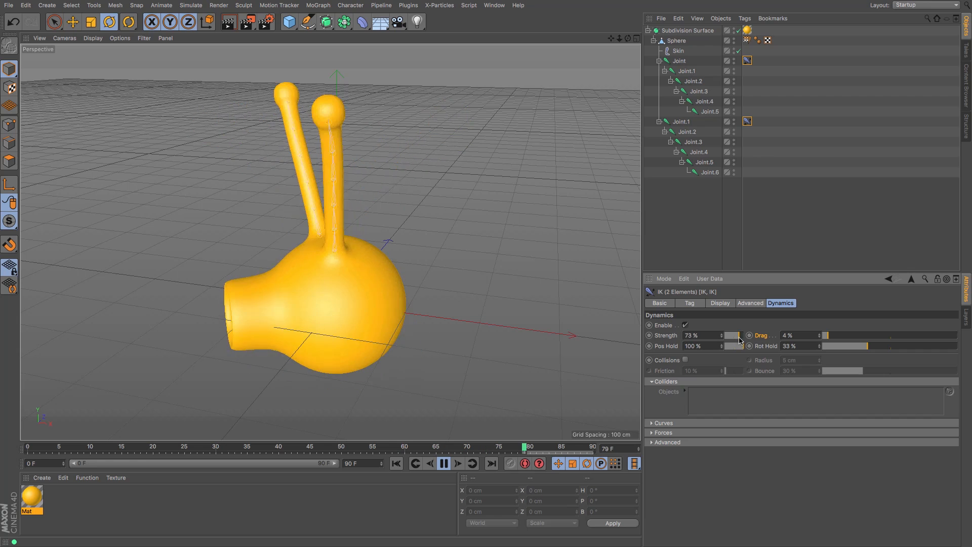
left_click_drag(739, 337, 750, 338)
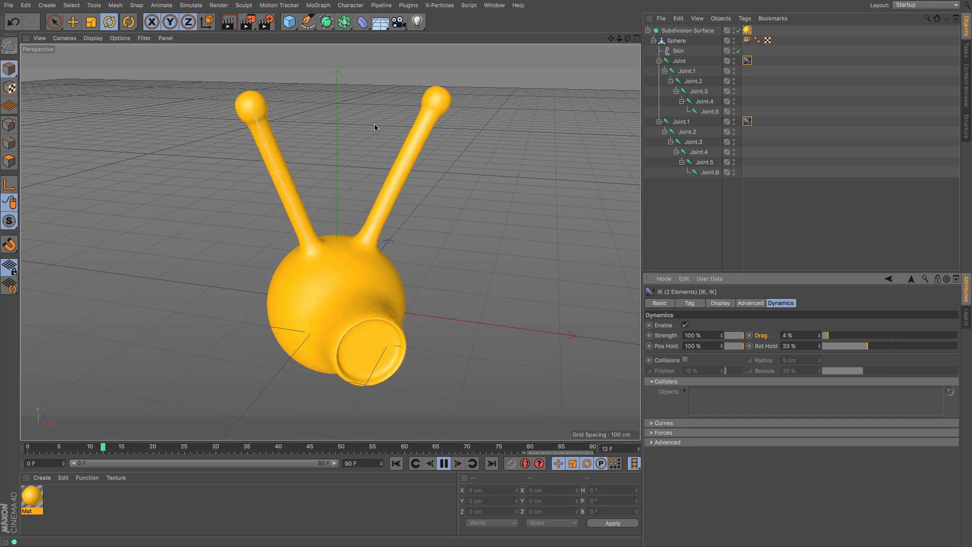
left_click_drag(741, 340, 731, 340)
left_click_drag(868, 347, 860, 349)
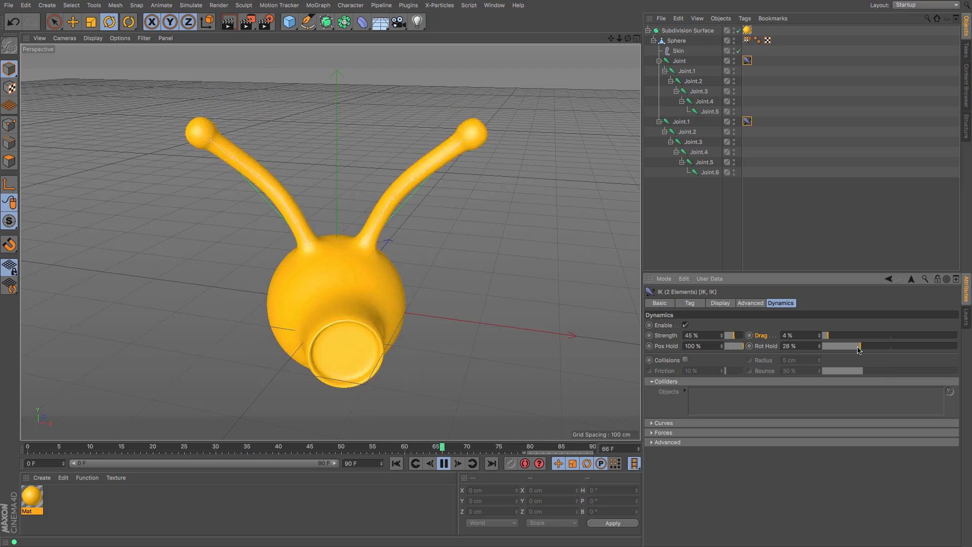
left_click_drag(734, 336, 730, 338)
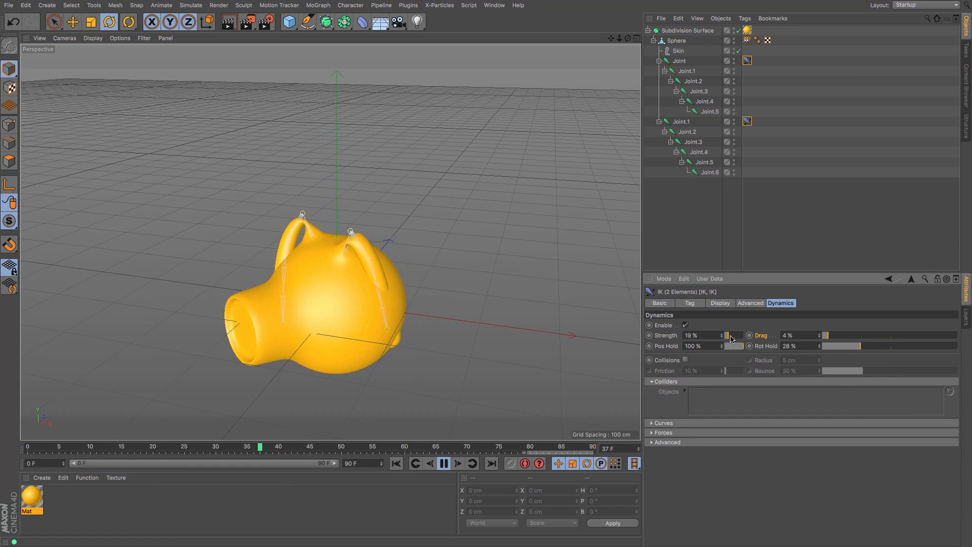
left_click(868, 347)
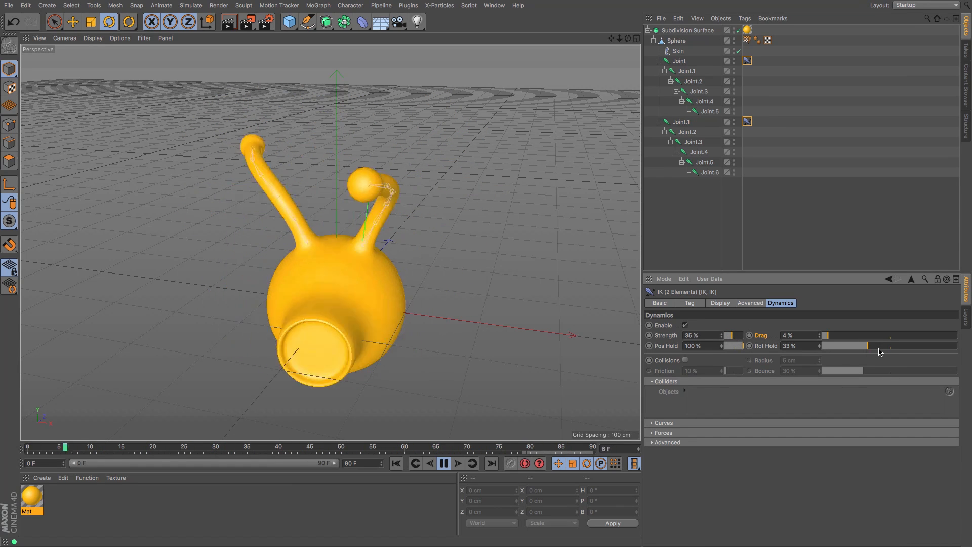